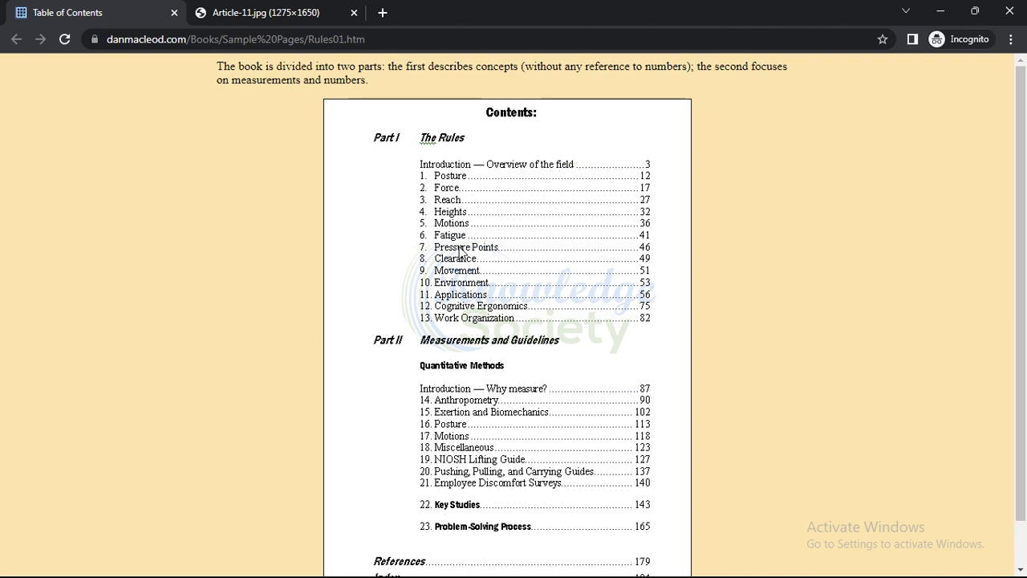
# View the sample resume image in the other browser tab and switch to the open document in Microsoft Word
pyautogui.click(286, 13)
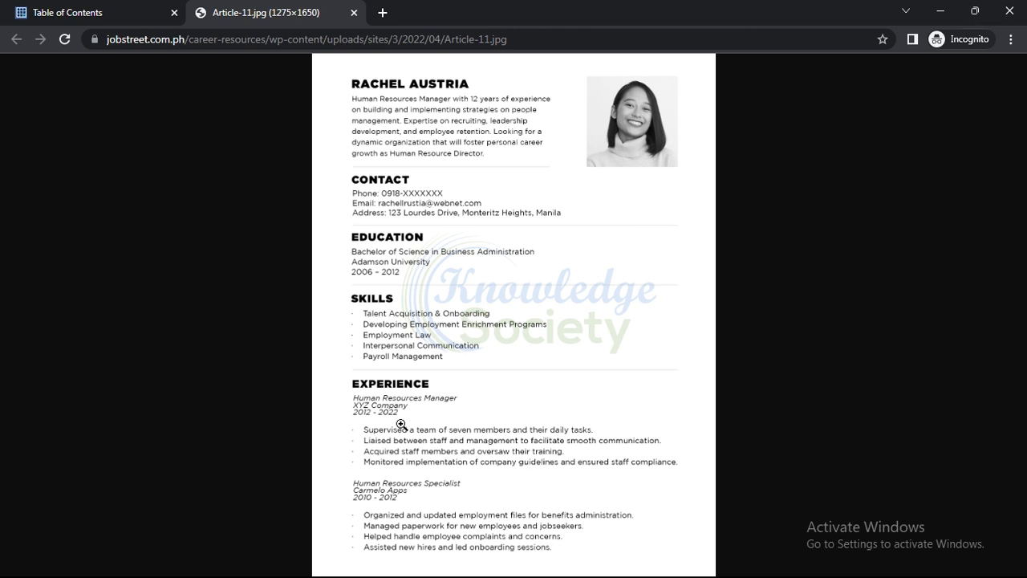
pyautogui.press('alt')
pyautogui.press('super')
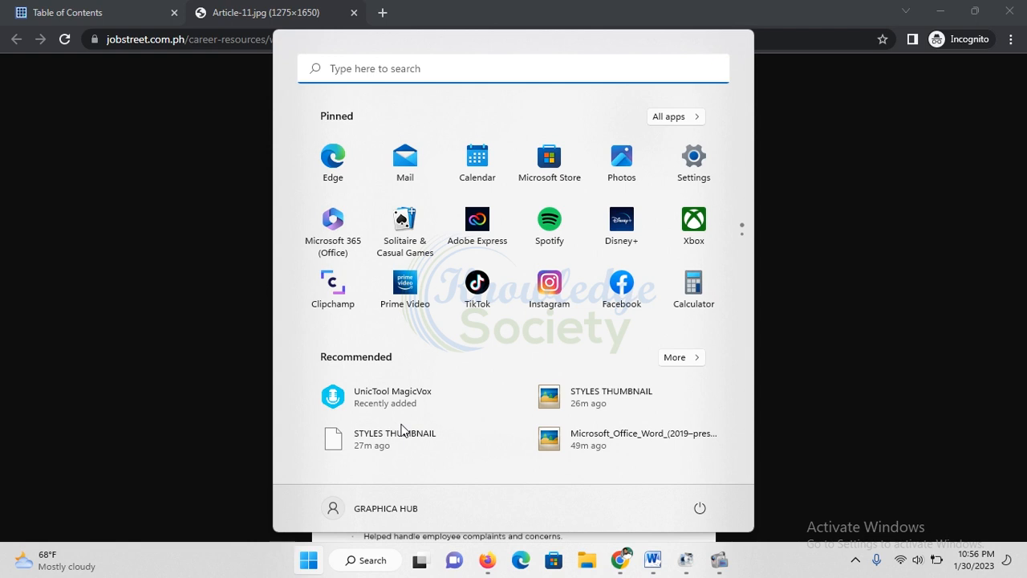
pyautogui.press('super')
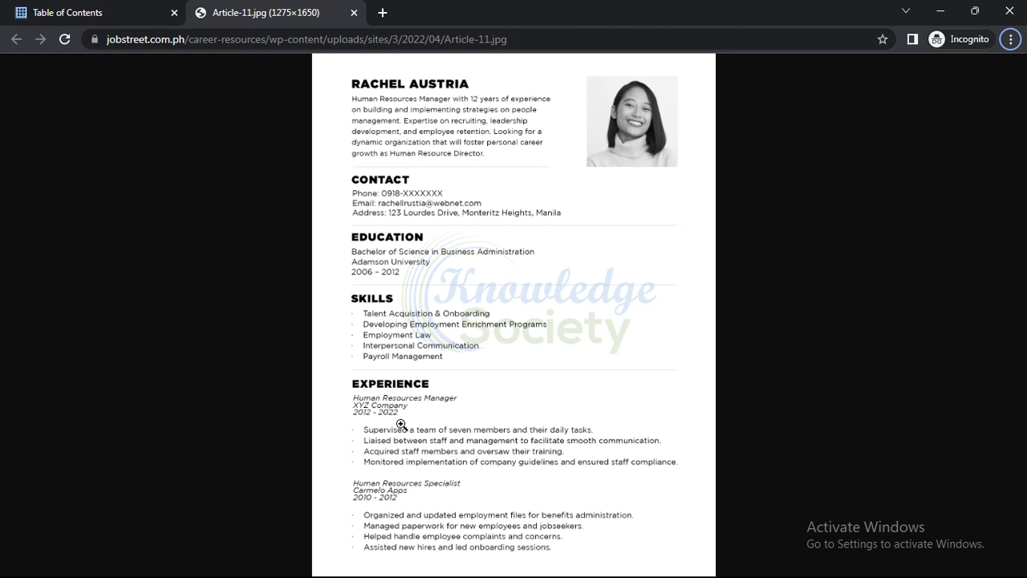
pyautogui.press('super+d')
pyautogui.press('super')
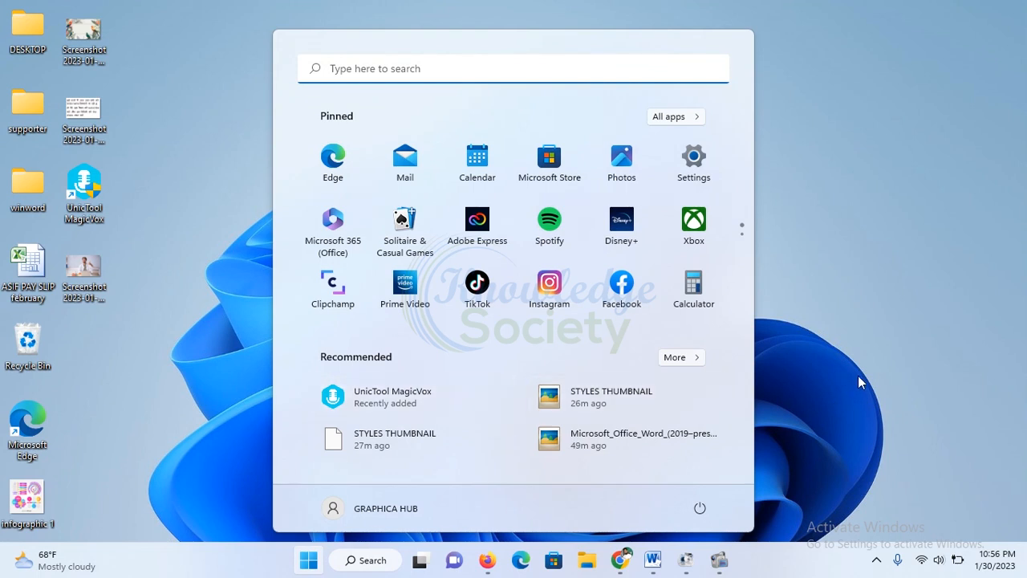
pyautogui.click(655, 561)
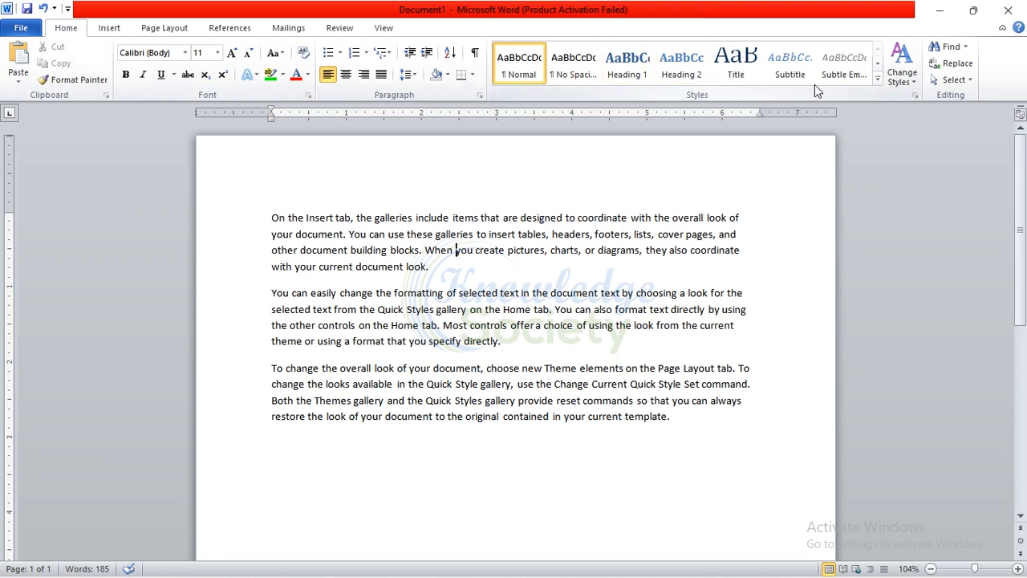
# Look through the quick styles gallery and highlight each of the document's three paragraphs in turn
pyautogui.click(877, 79)
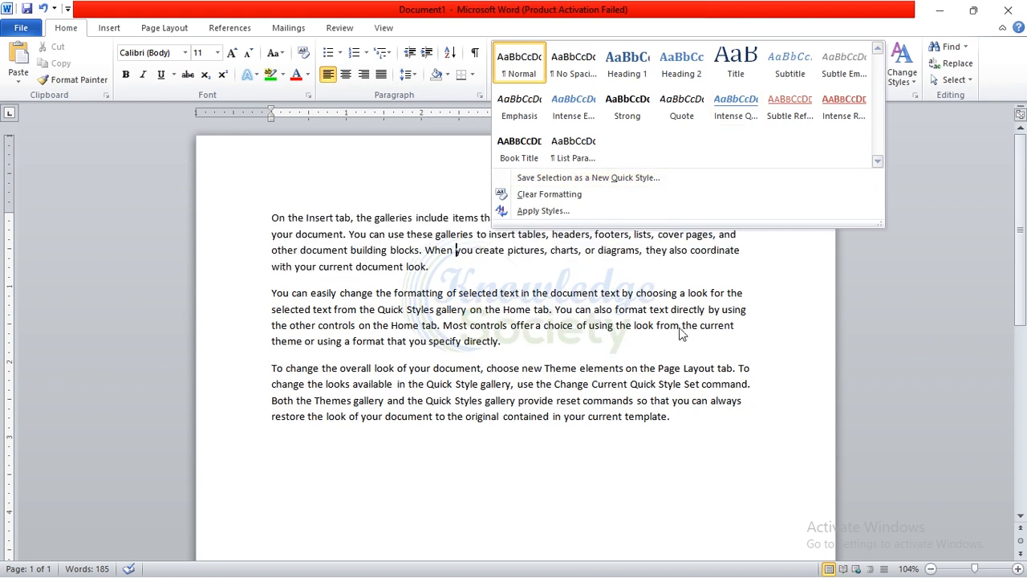
pyautogui.press('Escape')
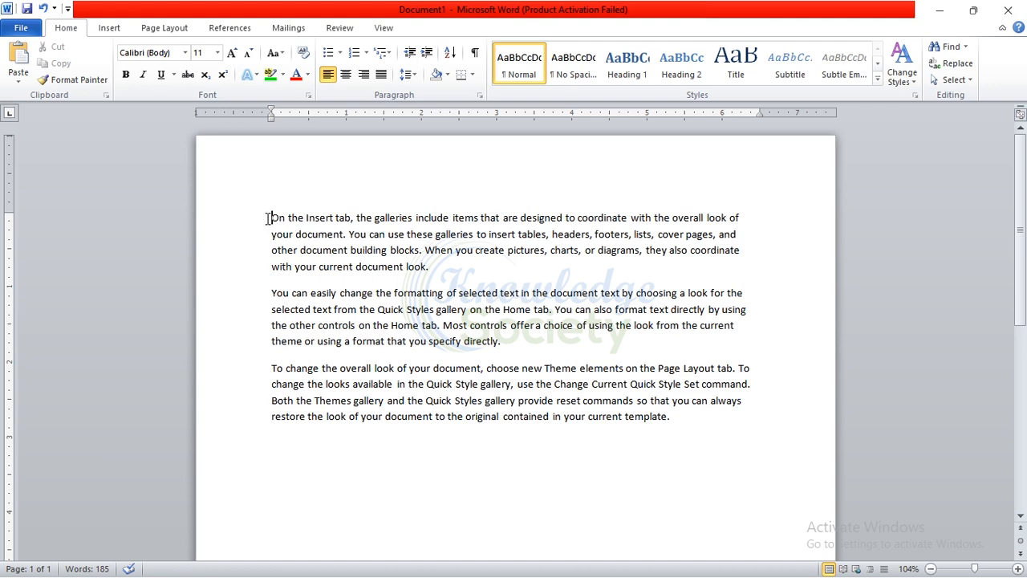
pyautogui.moveTo(271, 218); pyautogui.dragTo(475, 268)
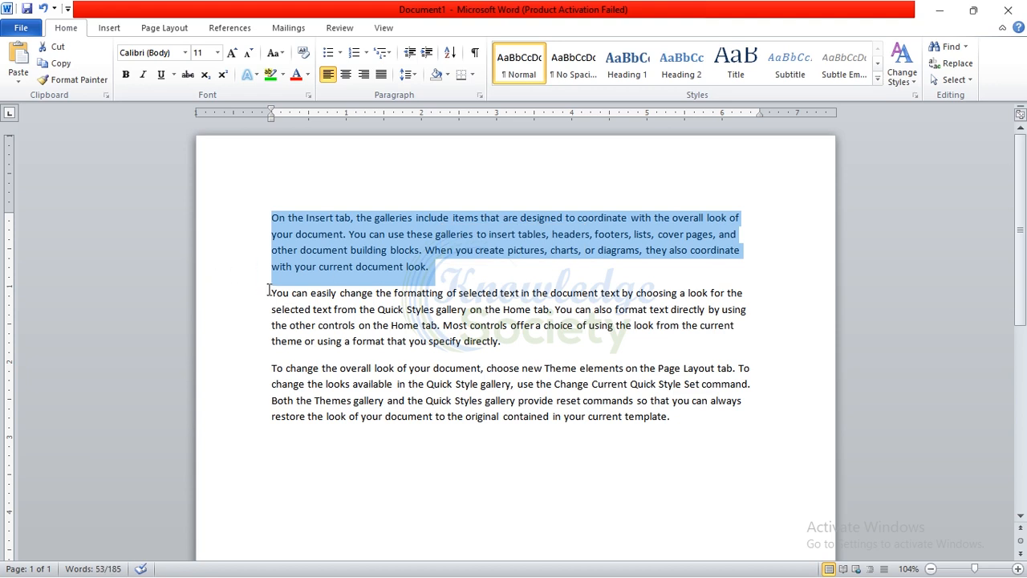
pyautogui.moveTo(271, 292); pyautogui.dragTo(597, 344)
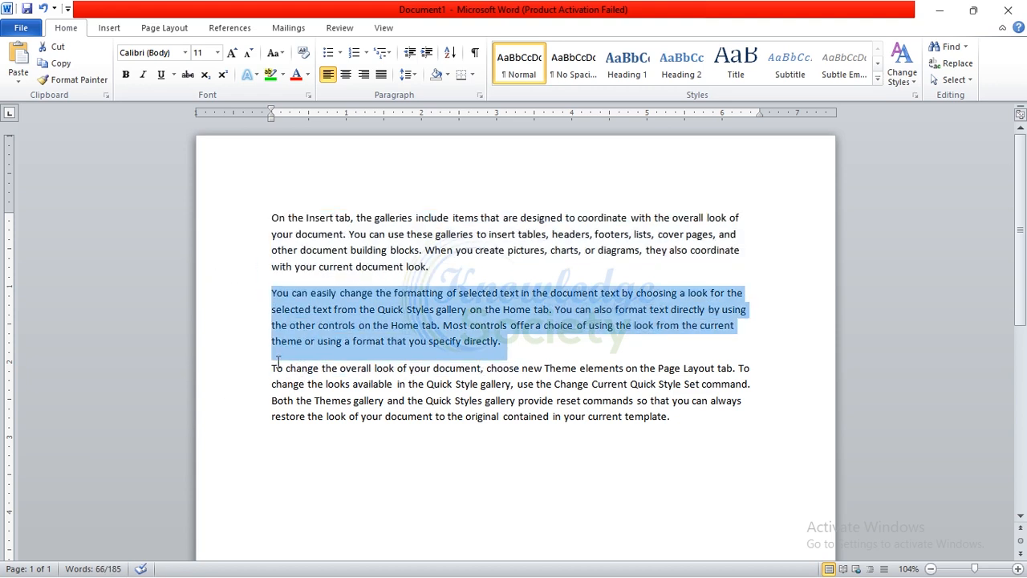
pyautogui.moveTo(273, 361); pyautogui.dragTo(725, 436)
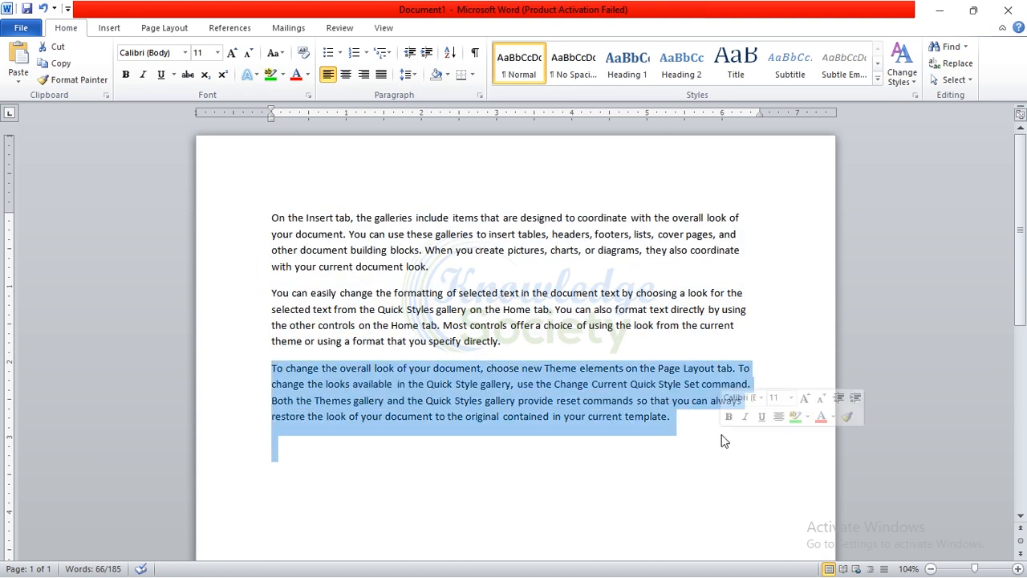
pyautogui.click(554, 423)
# Add the heading "MAHATMA GANDHI" on its own line above the first paragraph
pyautogui.click(273, 219)
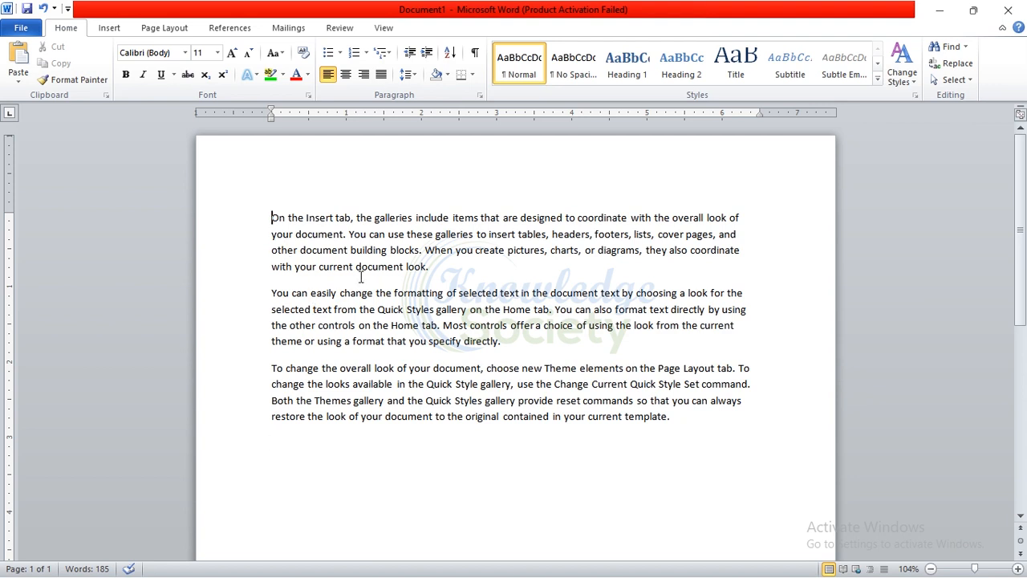
pyautogui.press('Return')
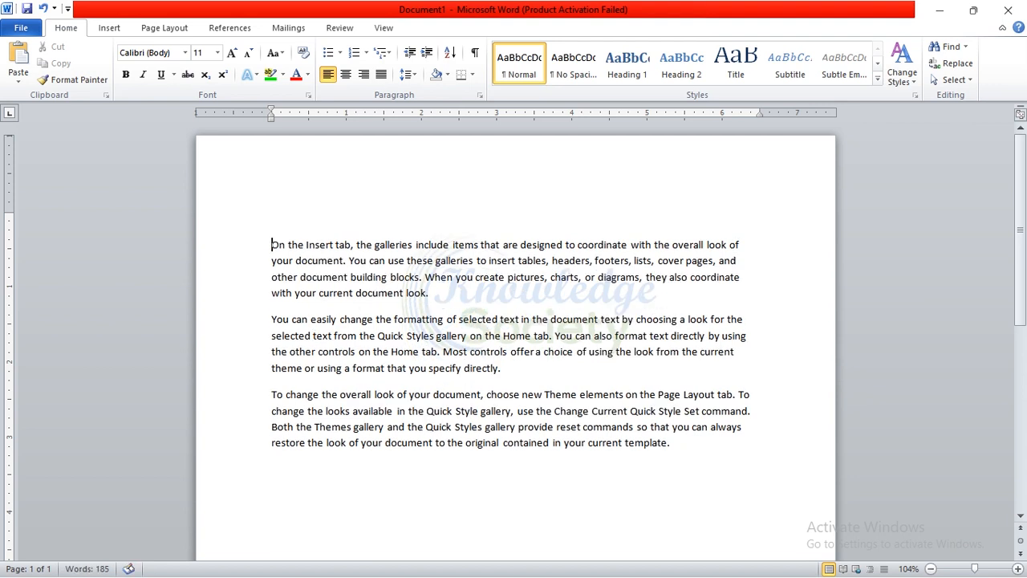
pyautogui.press('Up')
pyautogui.write('m')
pyautogui.press('BackSpace')
pyautogui.write('MAHATMA')
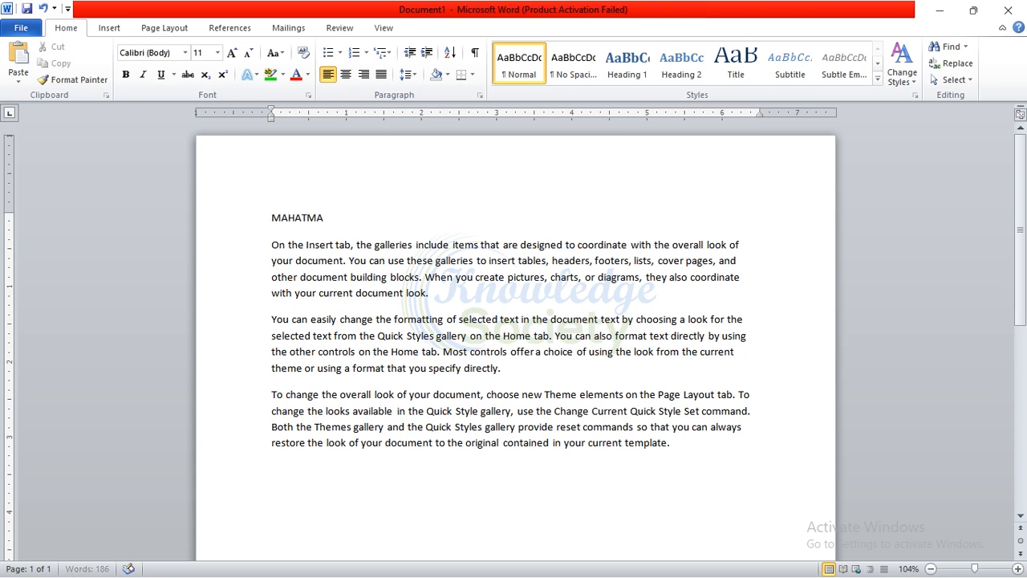
pyautogui.write(' GANDHI')
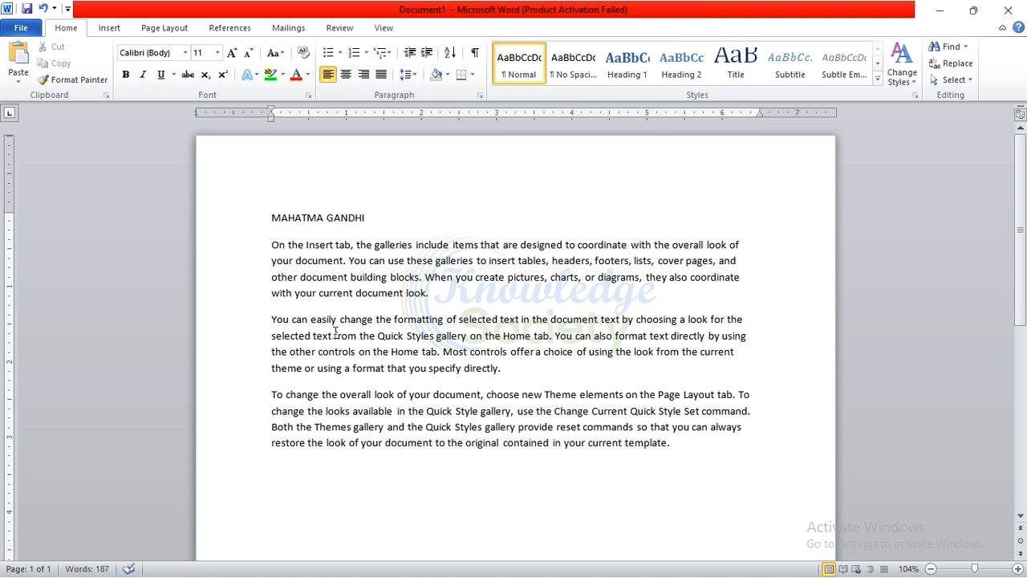
# Add the heading "BHAGAT SINGH" on its own line above the second paragraph
pyautogui.click(272, 318)
pyautogui.press('Return')
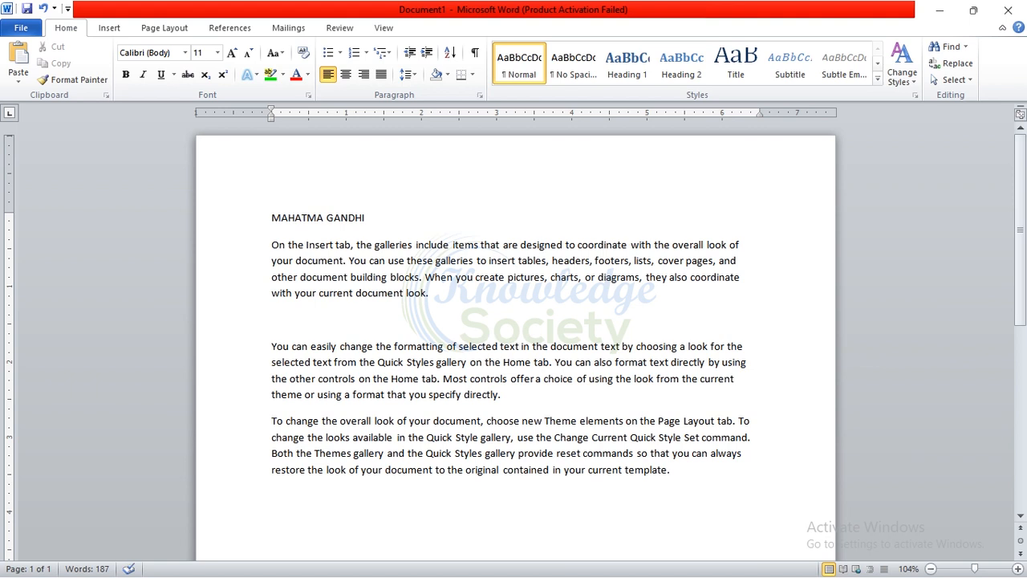
pyautogui.write('BHAGAT SINGH')
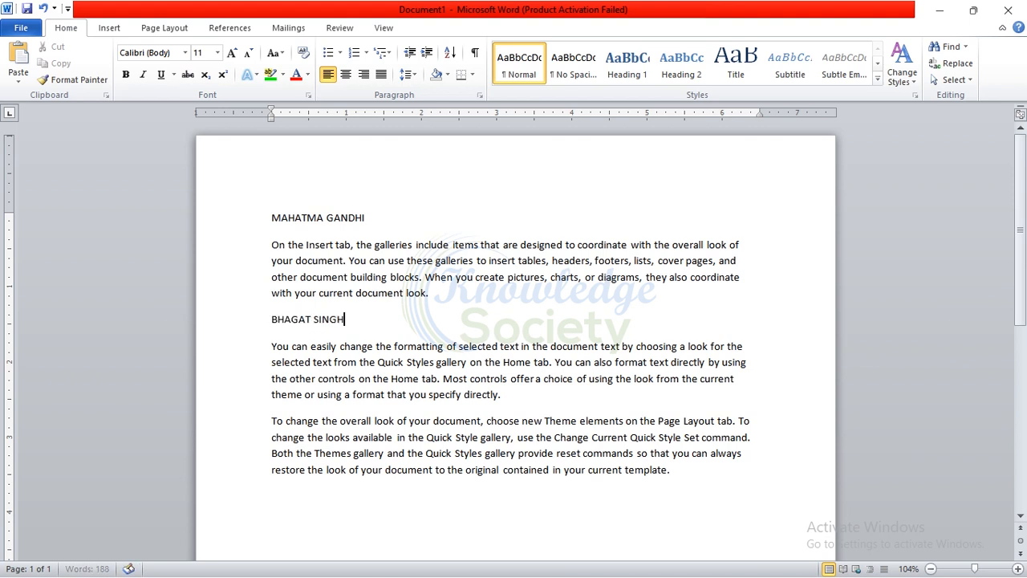
# Add the heading "SUBHAS CHANDRA BOSS" on its own line above the third paragraph
pyautogui.click(272, 421)
pyautogui.press('Return')
pyautogui.press('Up')
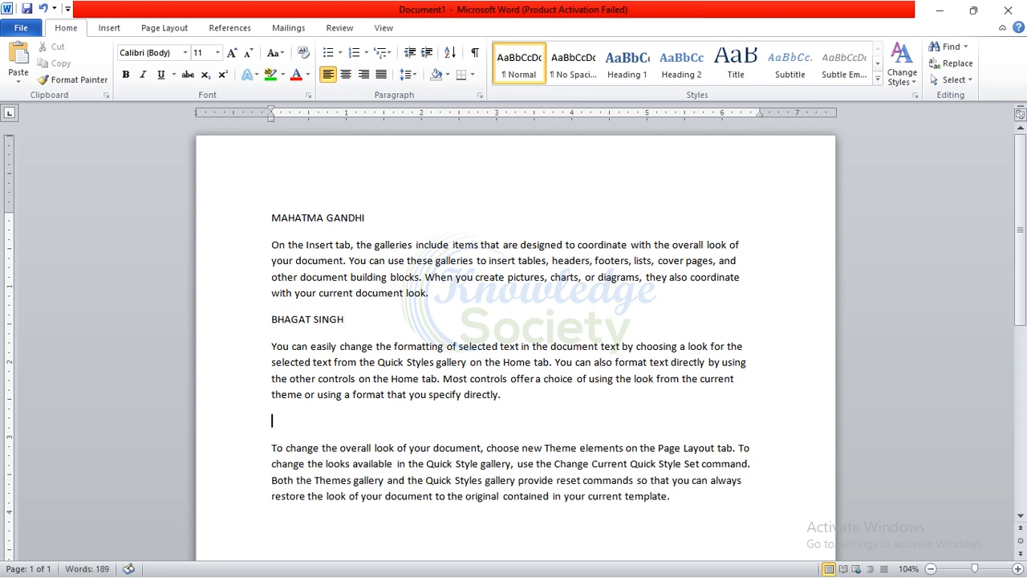
pyautogui.write('SUBHAS CHN')
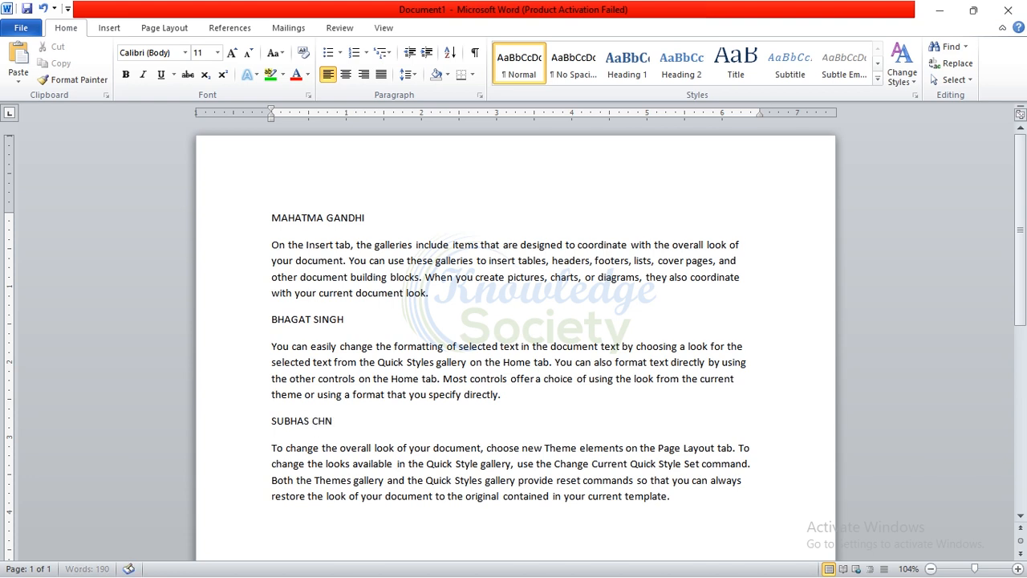
pyautogui.press('BackSpace')
pyautogui.write('ANDRA BOSS')
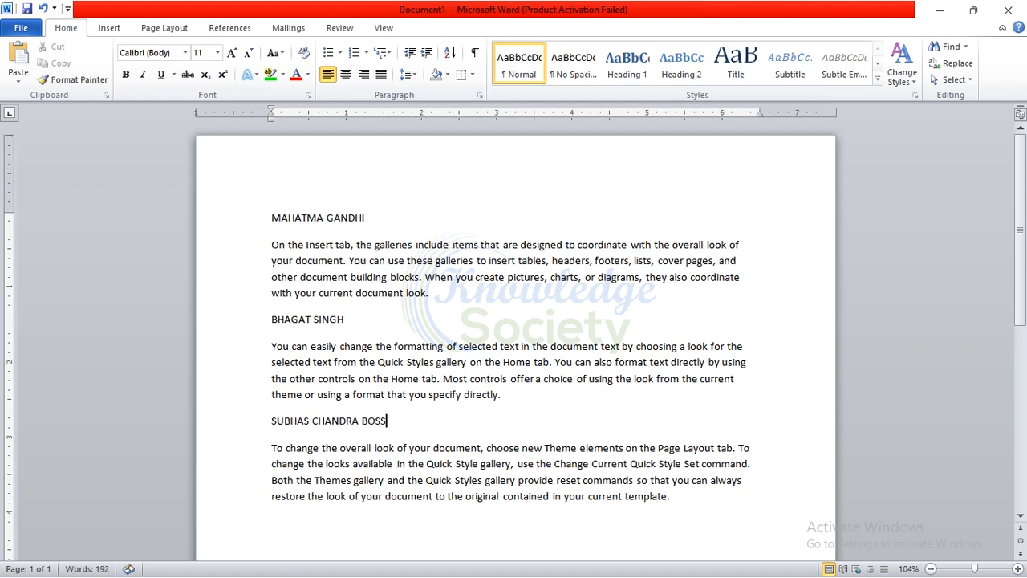
pyautogui.click(387, 218)
pyautogui.moveTo(387, 218); pyautogui.dragTo(269, 218)
pyautogui.moveTo(348, 319); pyautogui.dragTo(277, 325)
pyautogui.moveTo(393, 420); pyautogui.dragTo(286, 422)
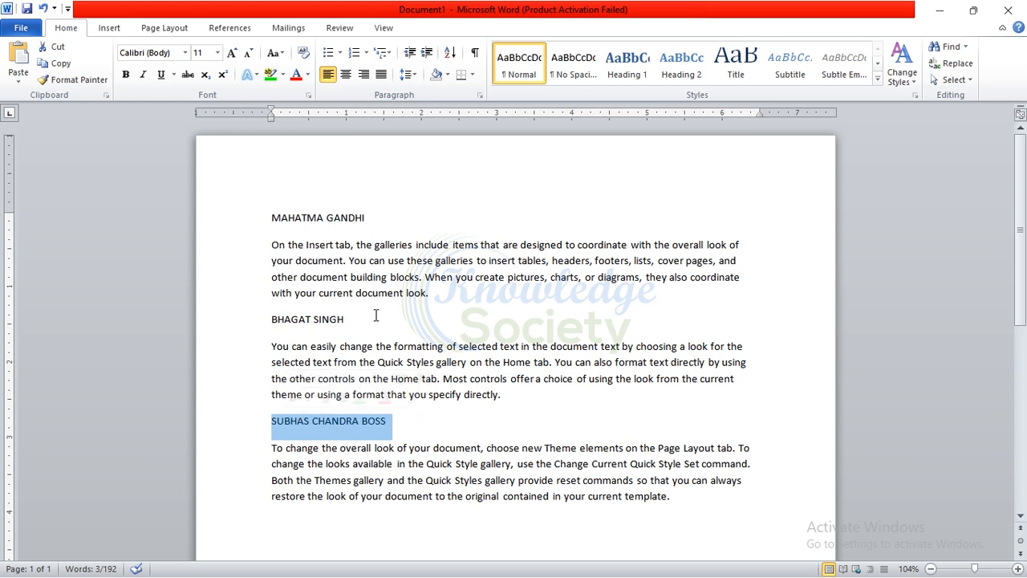
# Format the heading "MAHATMA GANDHI" in red, bold, 14 pt text
pyautogui.click(371, 215)
pyautogui.tripleClick(371, 215)
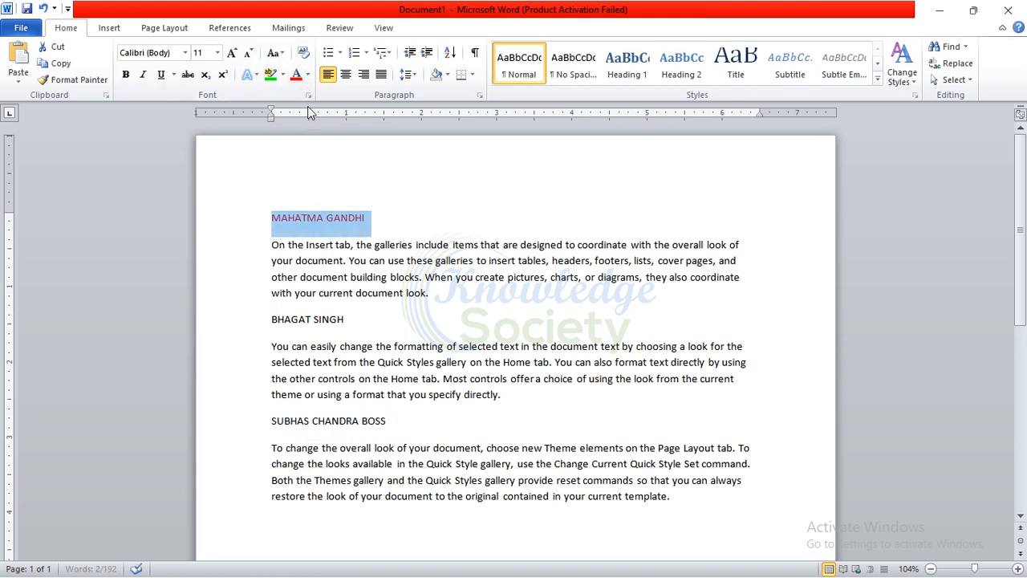
pyautogui.click(233, 53)
pyautogui.click(233, 54)
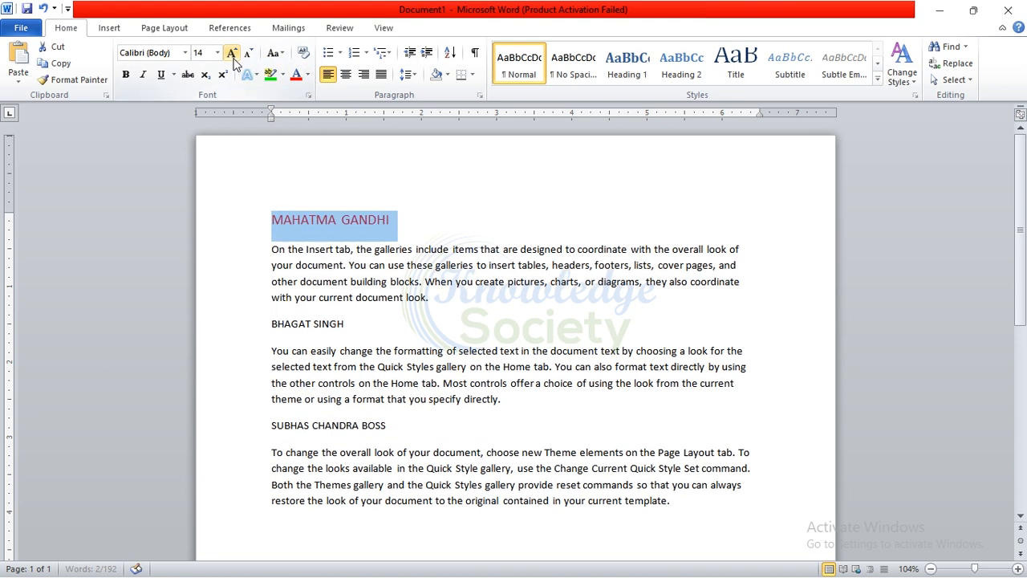
pyautogui.click(126, 75)
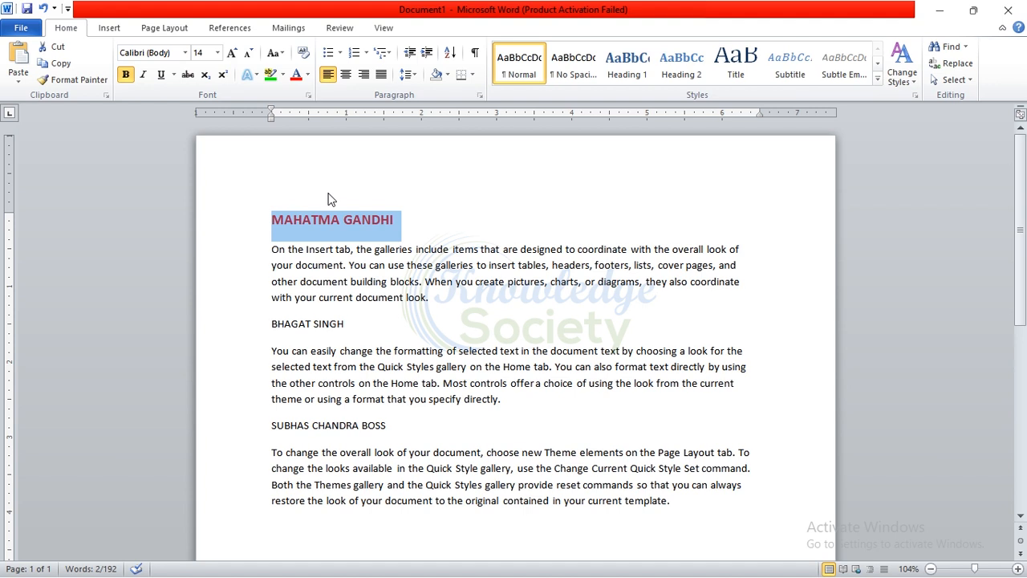
# Remove the bold and all other manual character formatting from the heading "MAHATMA GANDHI"
pyautogui.hotkey('ctrl', 'b')
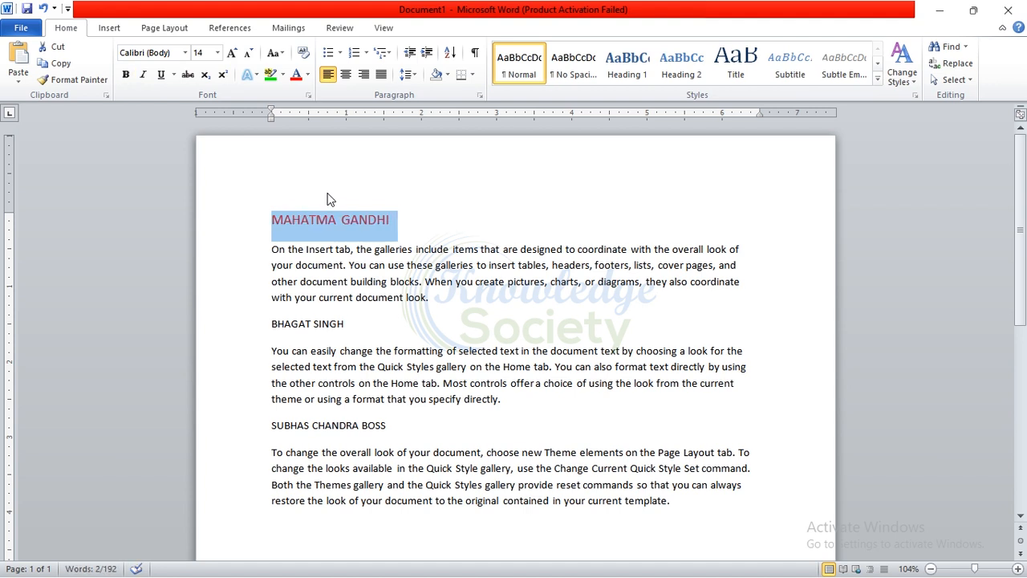
pyautogui.hotkey('ctrl', 'space')
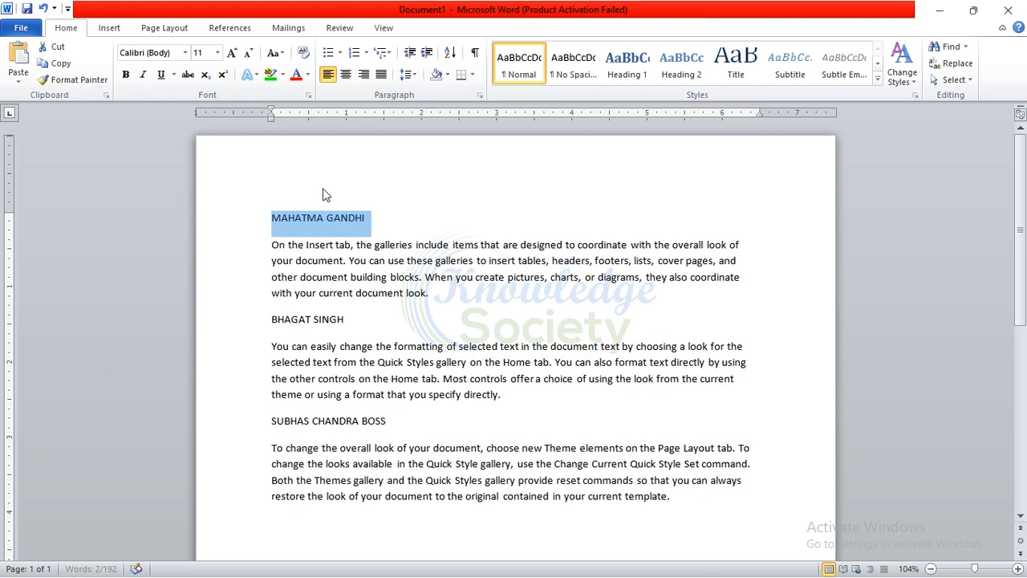
pyautogui.click(406, 275)
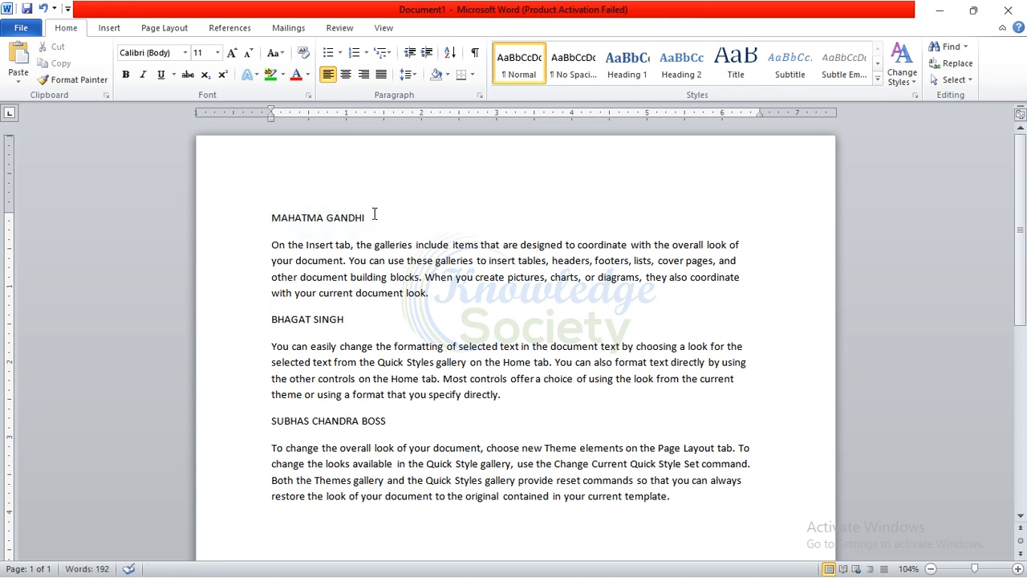
# Format the heading "MAHATMA GANDHI" with the standard Red font color, bold, underline and a 16 pt size
pyautogui.moveTo(374, 213); pyautogui.dragTo(275, 210)
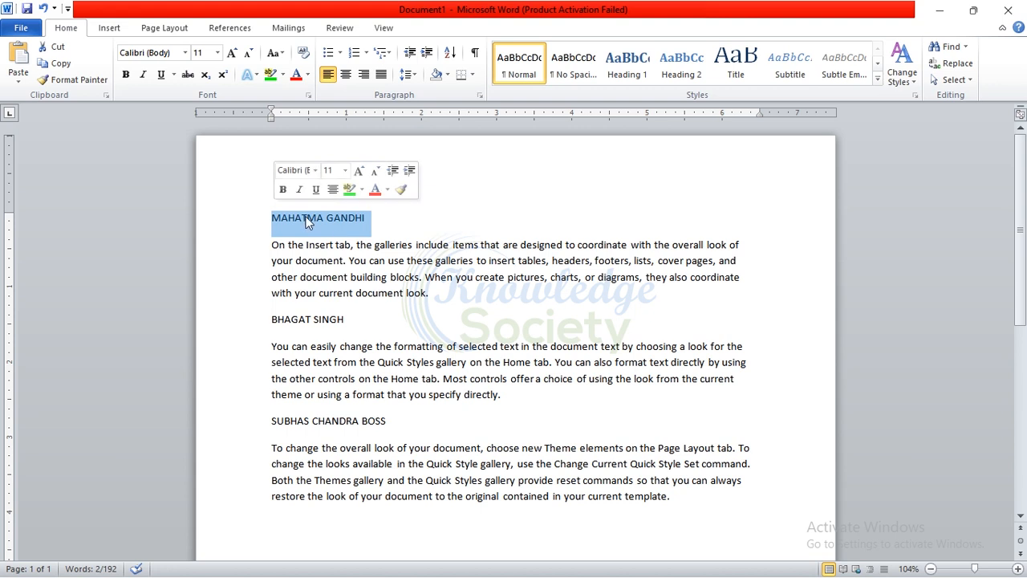
pyautogui.click(307, 74)
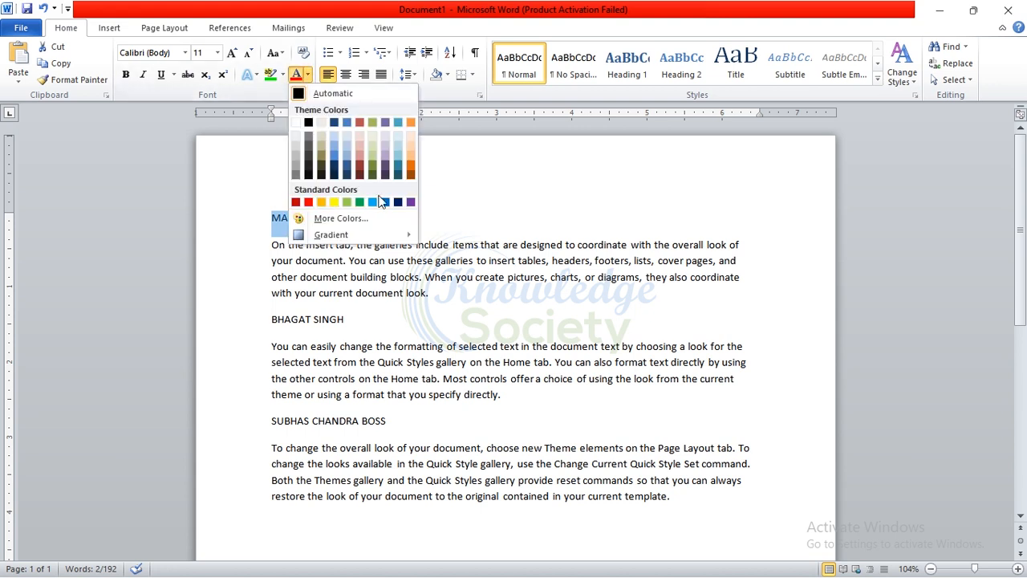
pyautogui.click(309, 202)
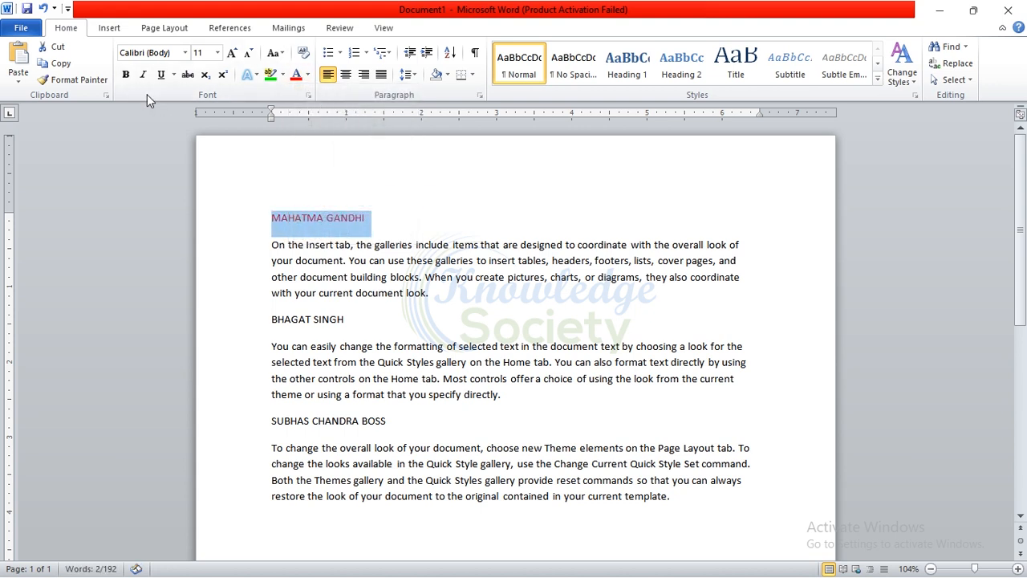
pyautogui.click(126, 74)
pyautogui.click(236, 56)
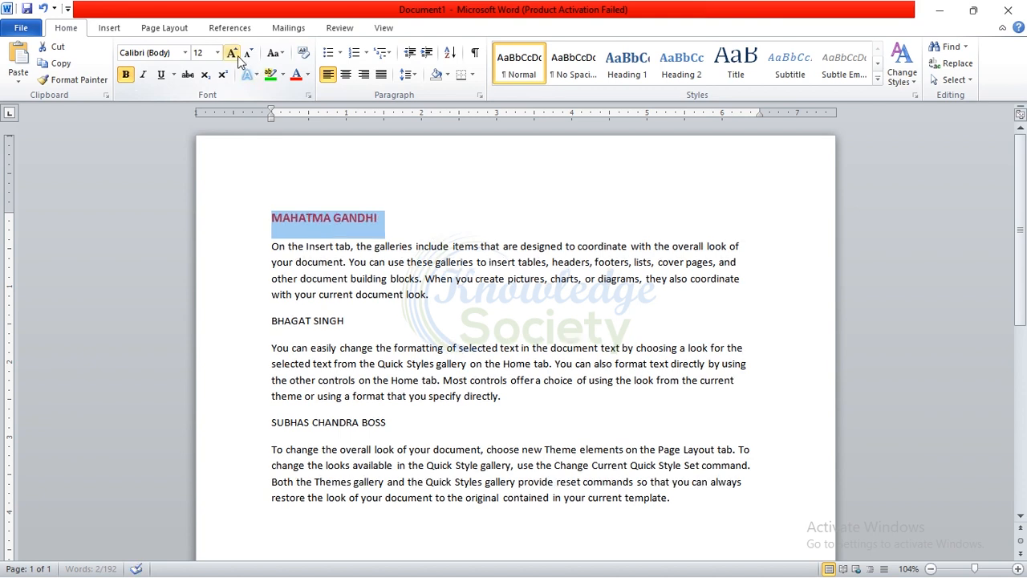
pyautogui.click(236, 56)
pyautogui.click(236, 56)
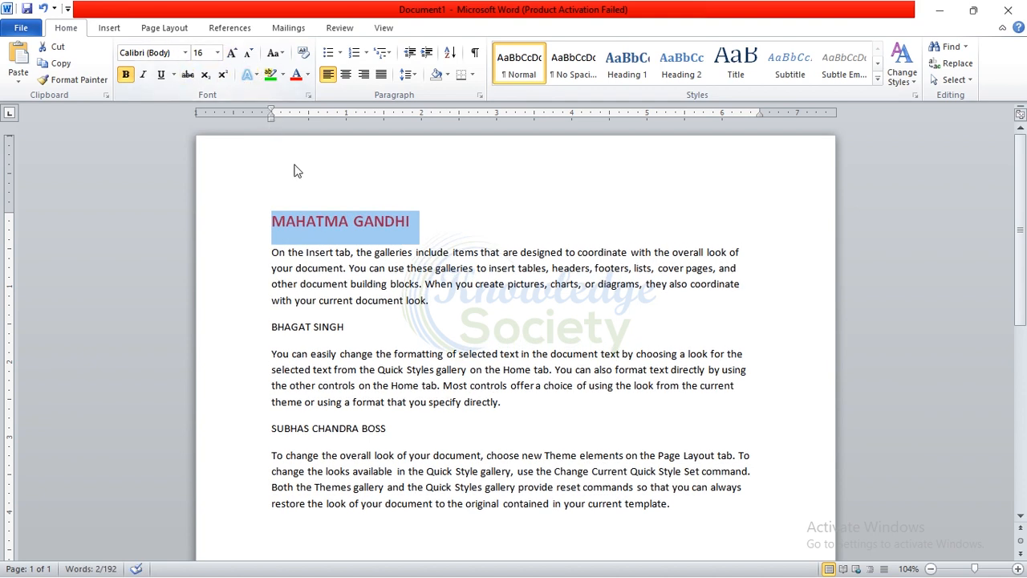
pyautogui.click(161, 74)
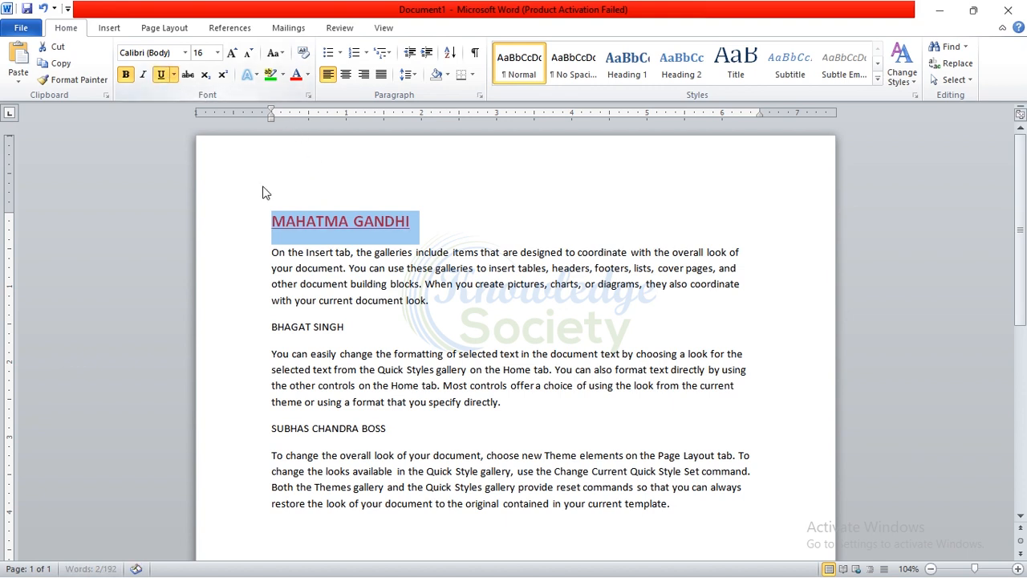
pyautogui.click(459, 218)
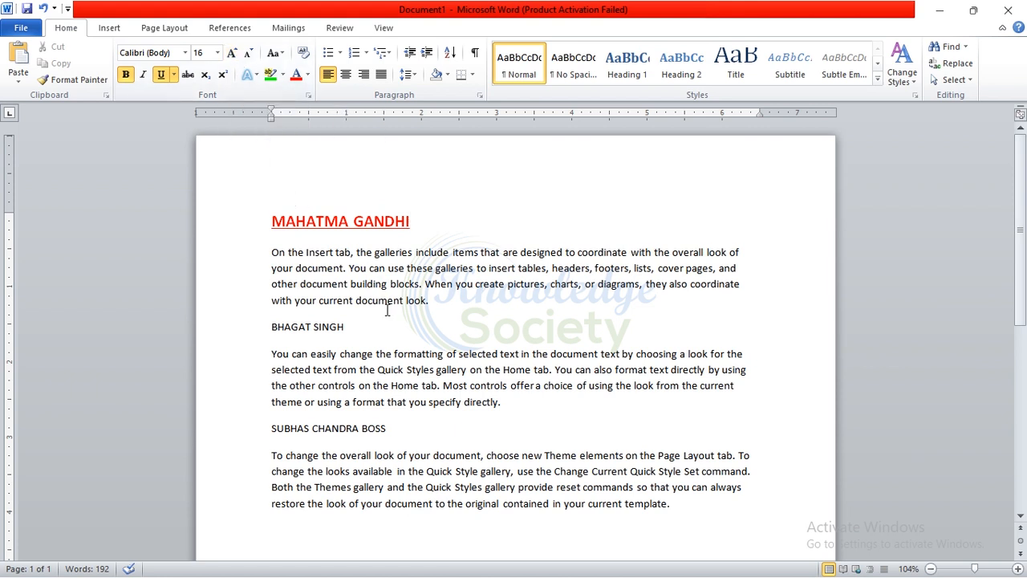
# Copy the formatting of the heading "MAHATMA GANDHI" to the heading "BHAGAT SINGH" with the Format Painter
pyautogui.moveTo(321, 302); pyautogui.dragTo(278, 337)
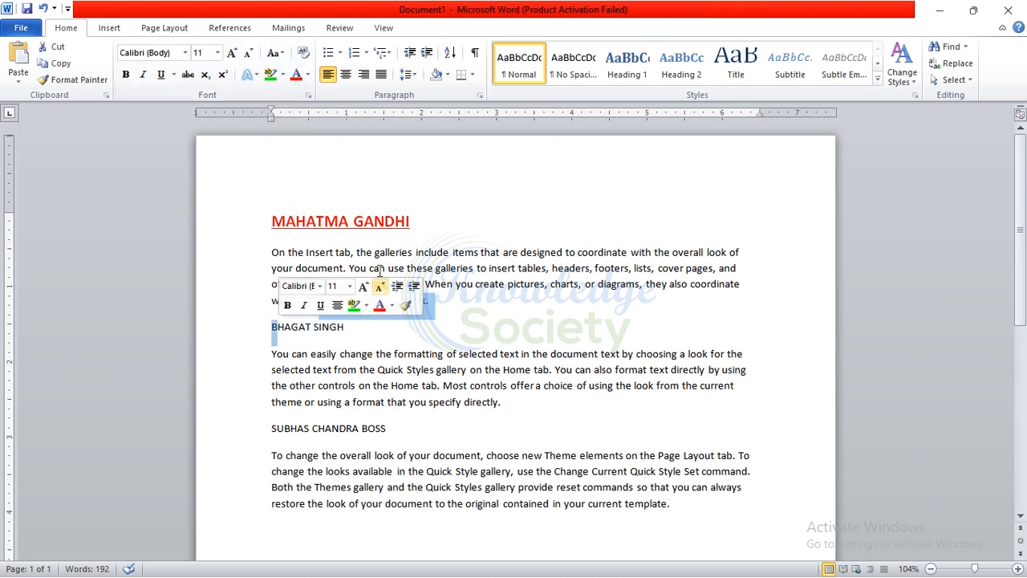
pyautogui.click(349, 325)
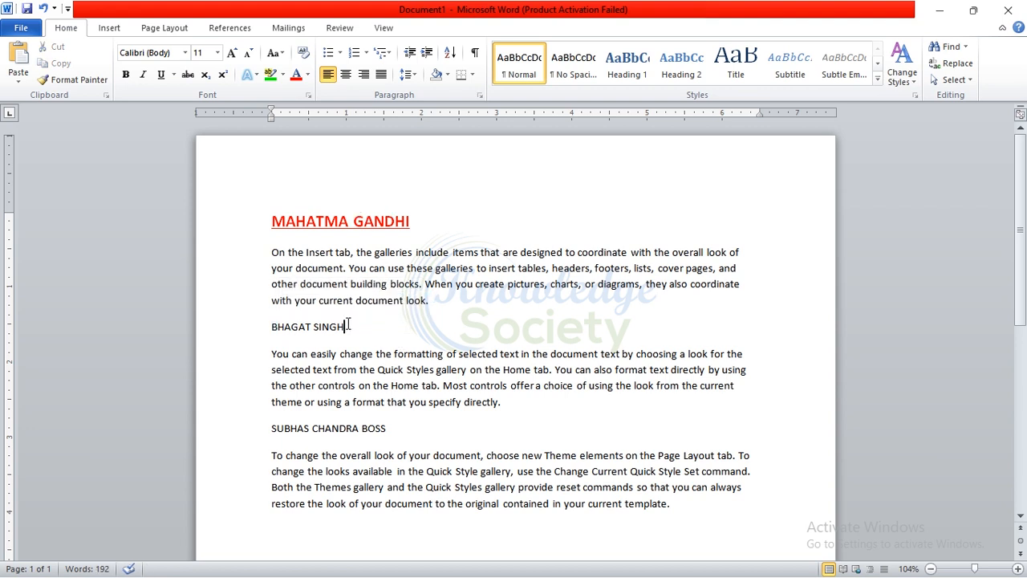
pyautogui.moveTo(348, 325); pyautogui.dragTo(259, 329)
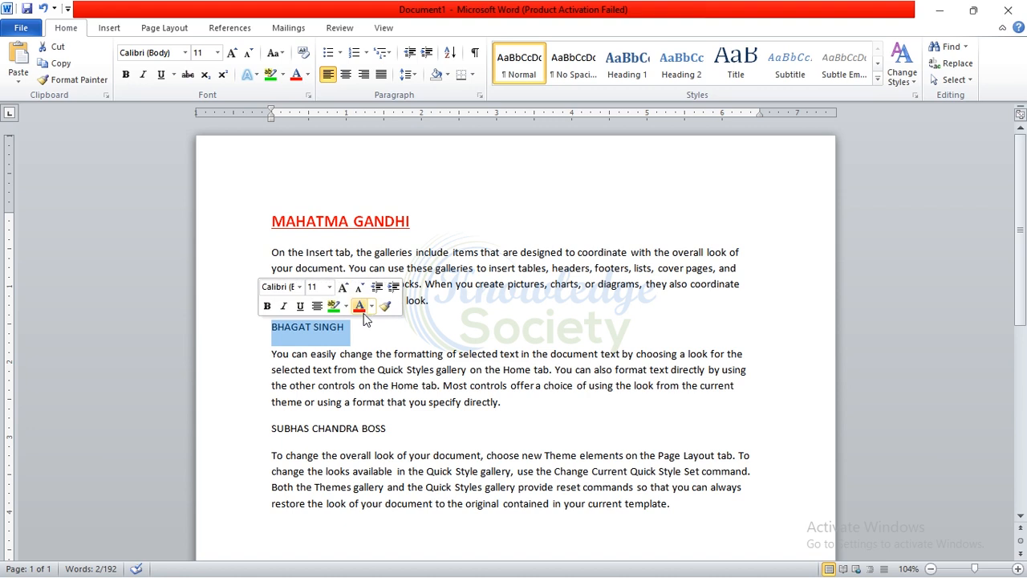
pyautogui.moveTo(411, 222); pyautogui.dragTo(370, 231)
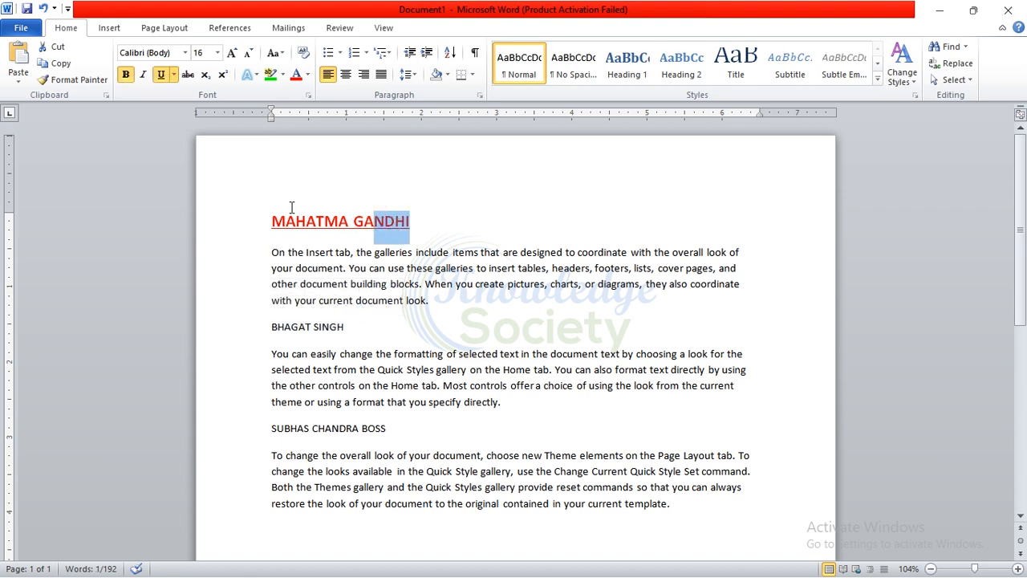
pyautogui.click(79, 80)
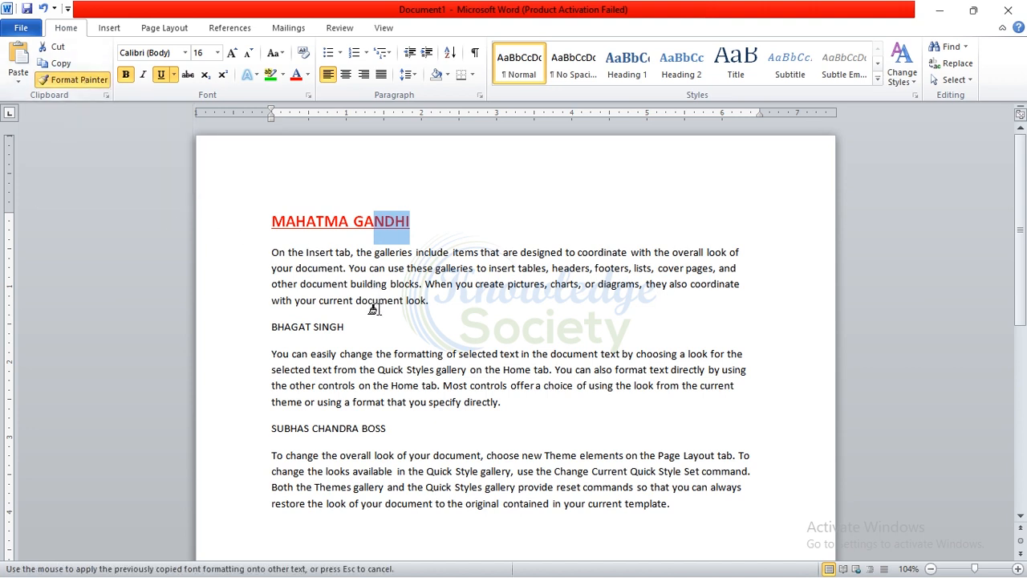
pyautogui.moveTo(351, 326)
pyautogui.mouseDown()
pyautogui.moveTo(269, 317)
pyautogui.moveTo(273, 329)
pyautogui.mouseUp()
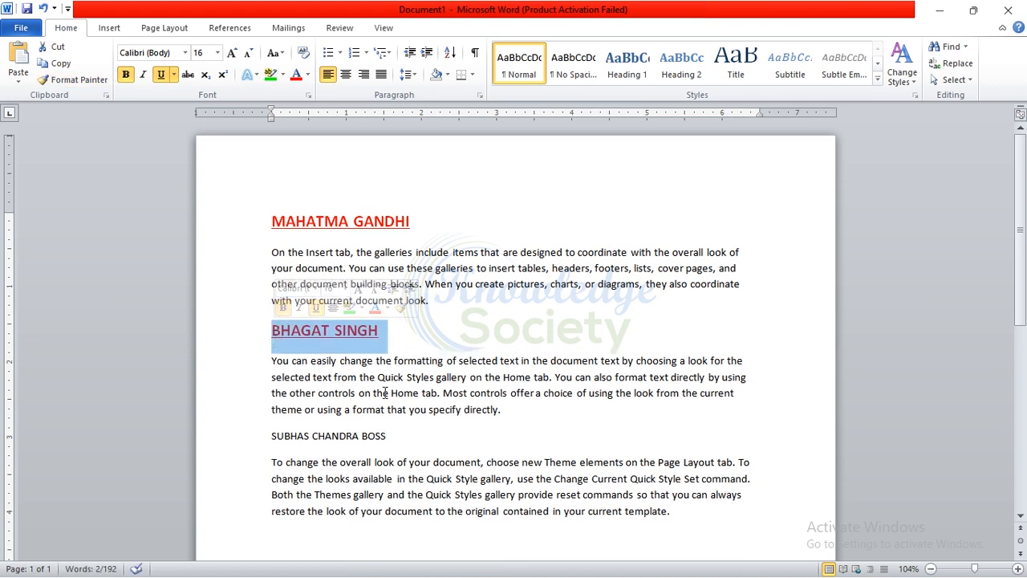
# Copy the formatting of the heading "BHAGAT SINGH" to the heading "SUBHAS CHANDRA BOSS" with the Format Painter
pyautogui.click(76, 79)
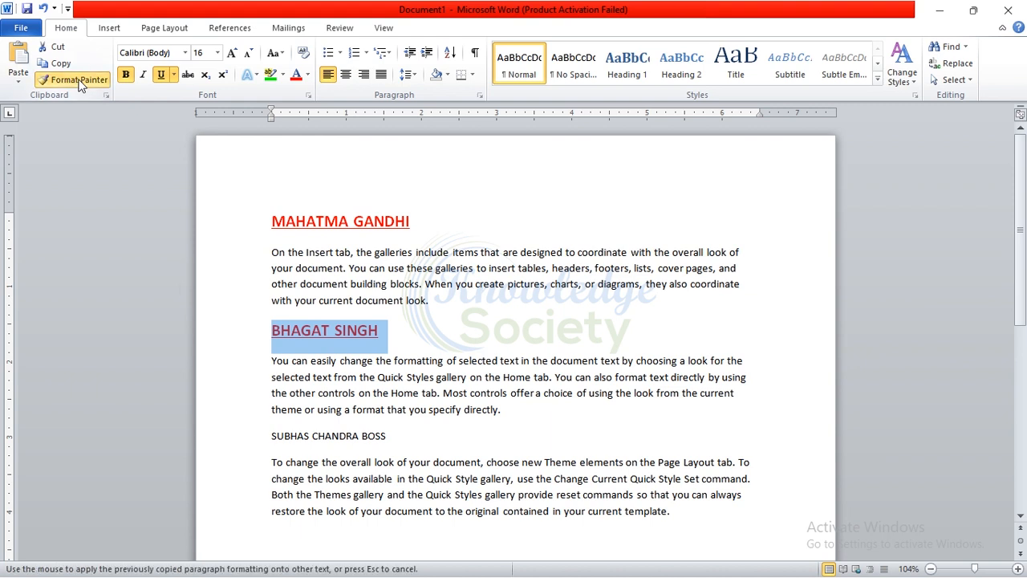
pyautogui.moveTo(394, 436); pyautogui.dragTo(272, 435)
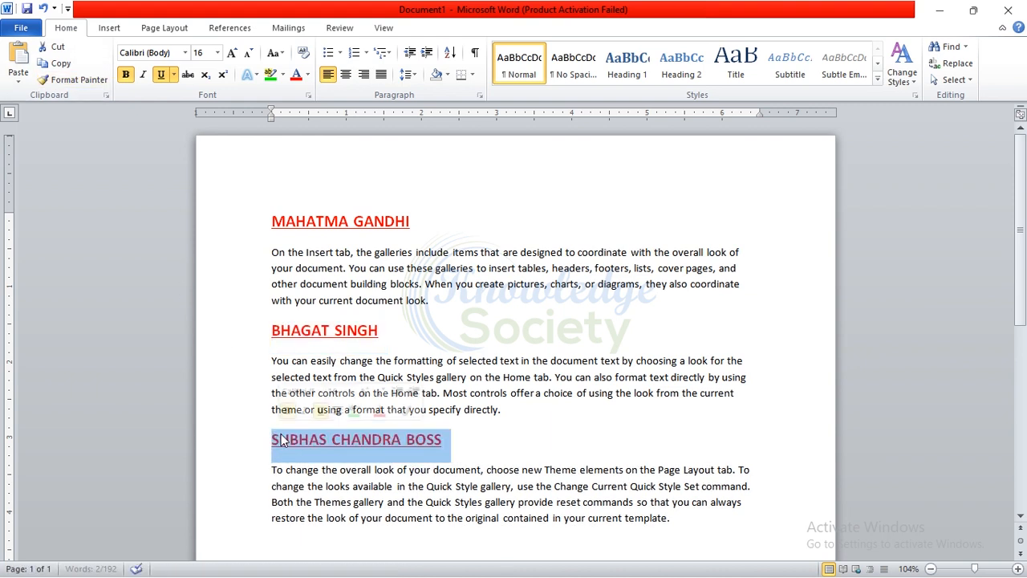
pyautogui.click(449, 463)
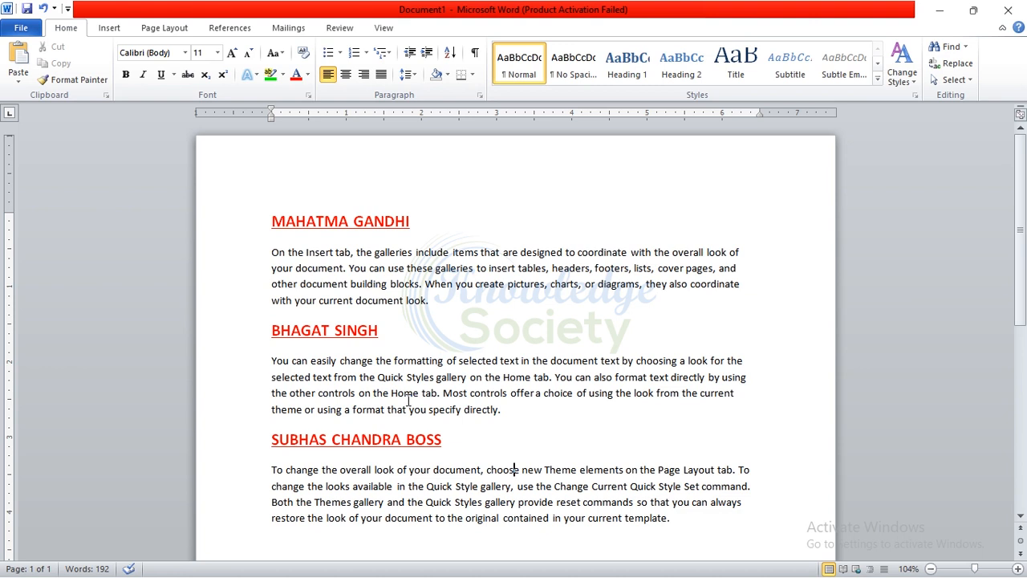
# Apply the Heading 1 style to the headings "MAHATMA GANDHI", "BHAGAT SINGH" and "SUBHAS CHANDRA BOSS"
pyautogui.click(243, 223)
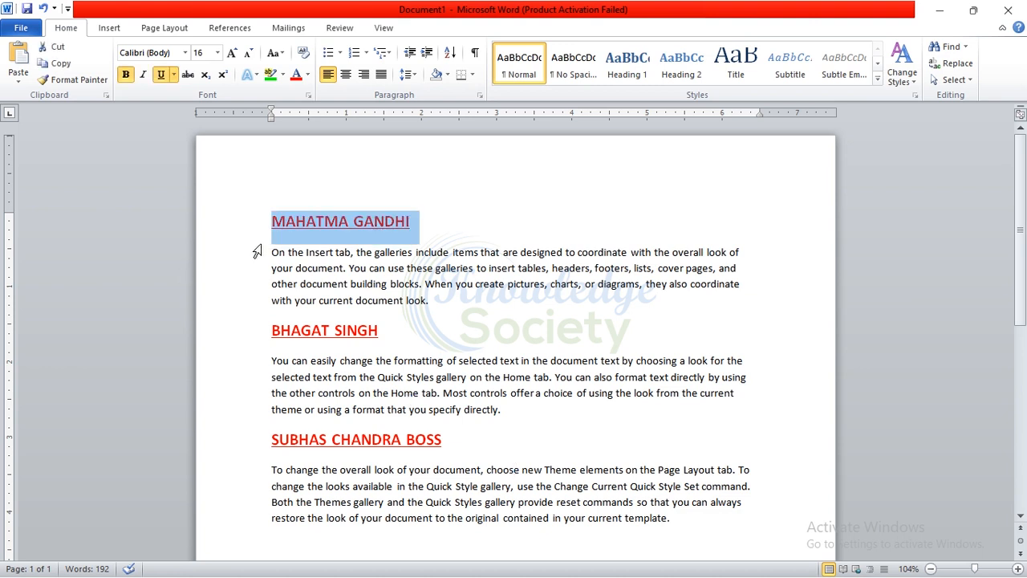
pyautogui.click(408, 281)
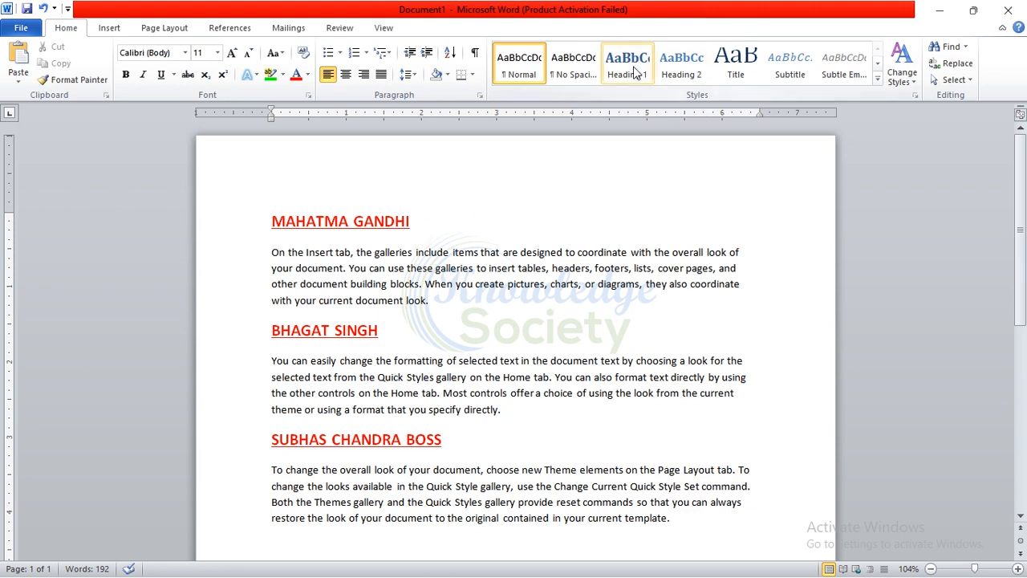
pyautogui.moveTo(422, 220); pyautogui.dragTo(268, 213)
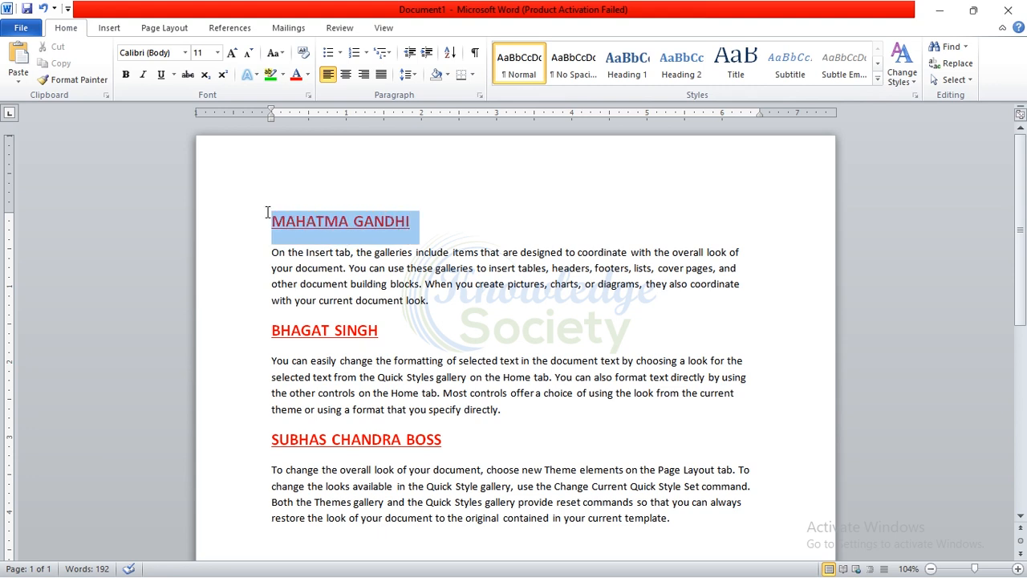
pyautogui.click(642, 66)
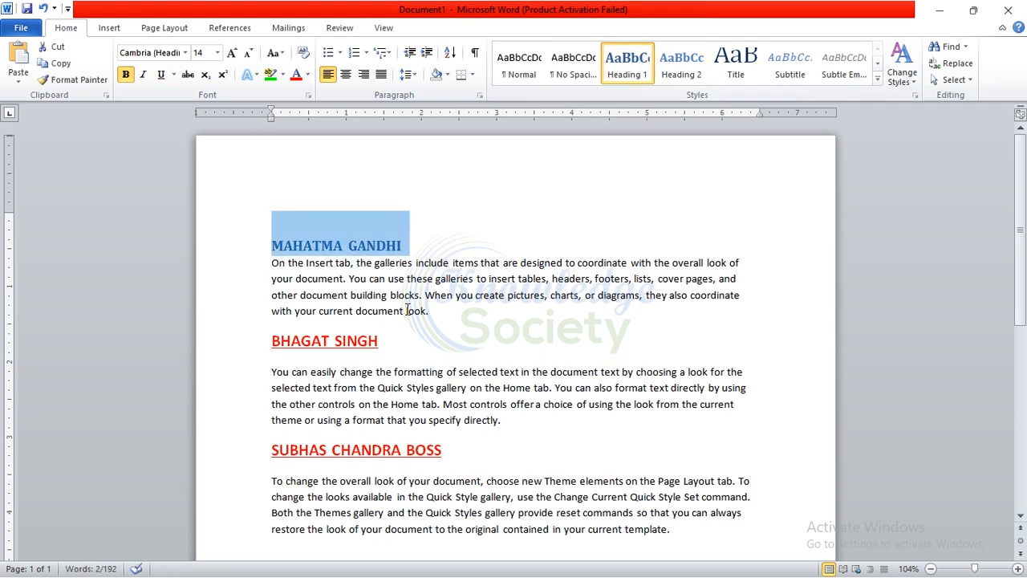
pyautogui.moveTo(394, 347); pyautogui.dragTo(268, 344)
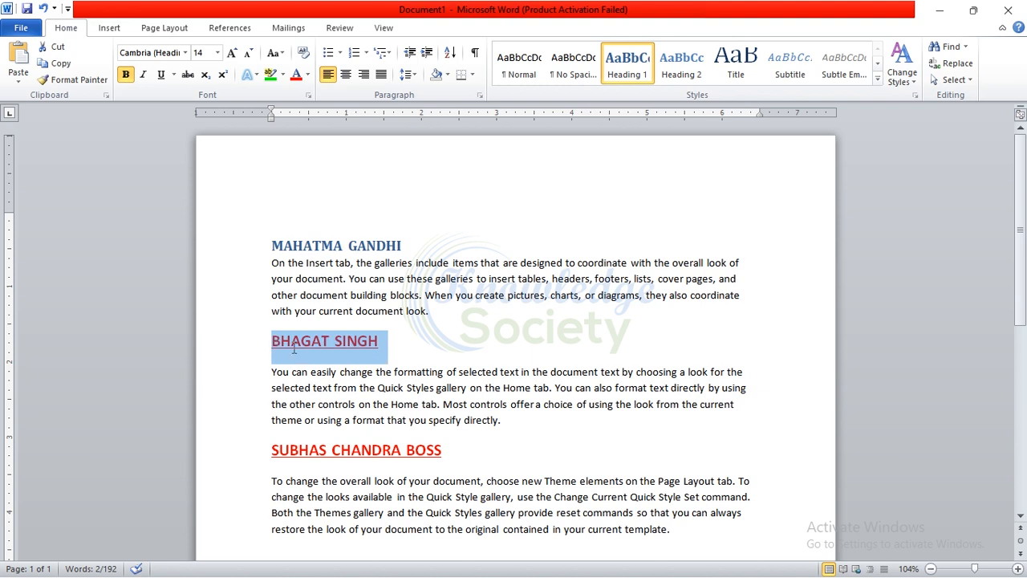
pyautogui.click(640, 68)
pyautogui.moveTo(461, 451); pyautogui.dragTo(293, 451)
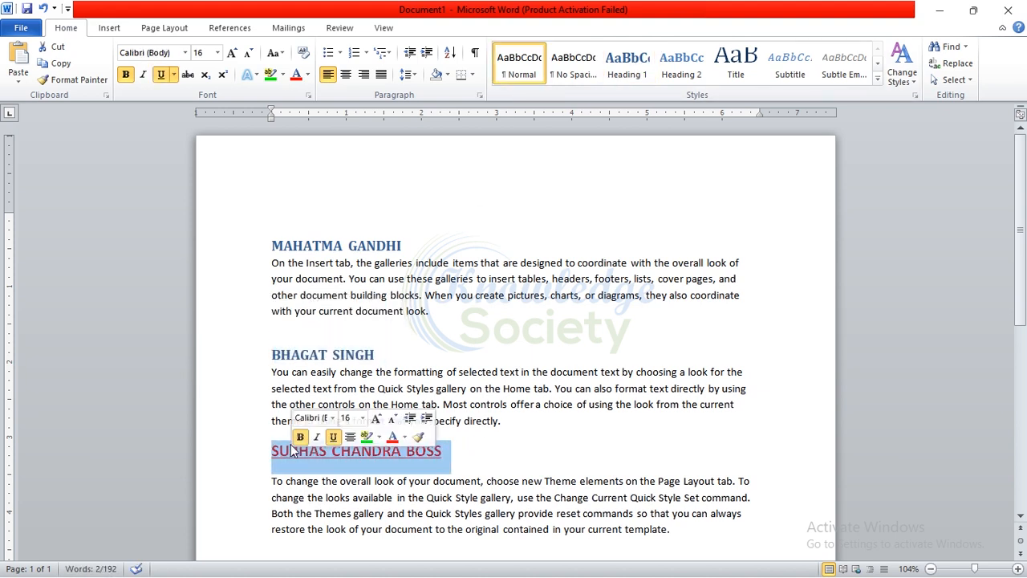
pyautogui.click(627, 67)
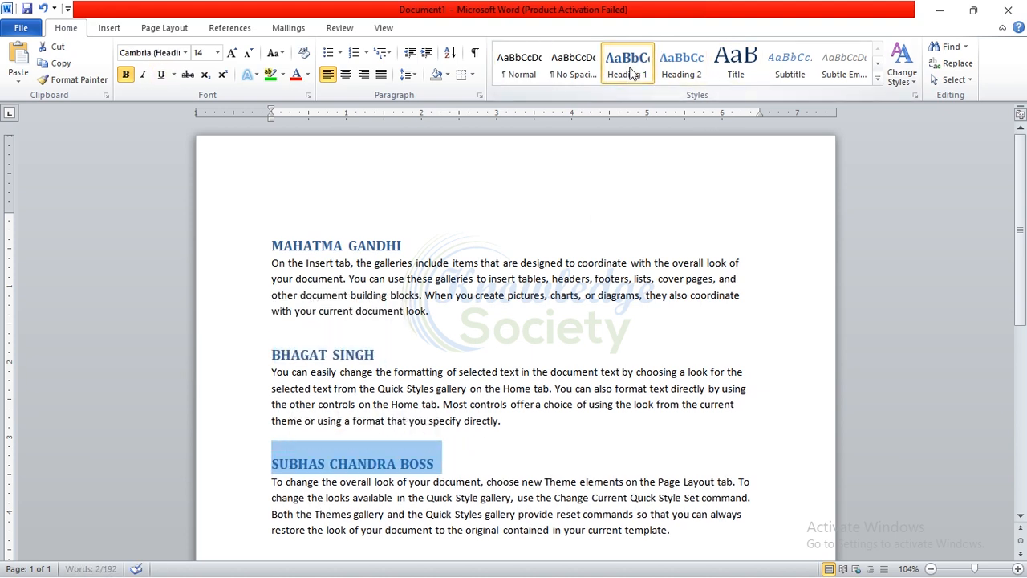
# Change the document's styles to the Traditional style set with the Equity theme colors
pyautogui.click(418, 245)
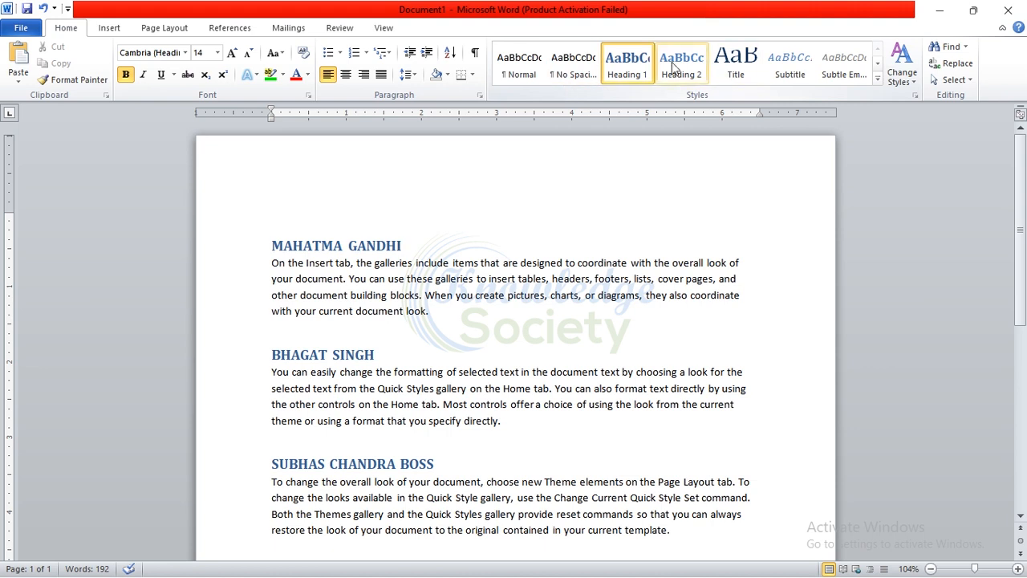
pyautogui.click(912, 84)
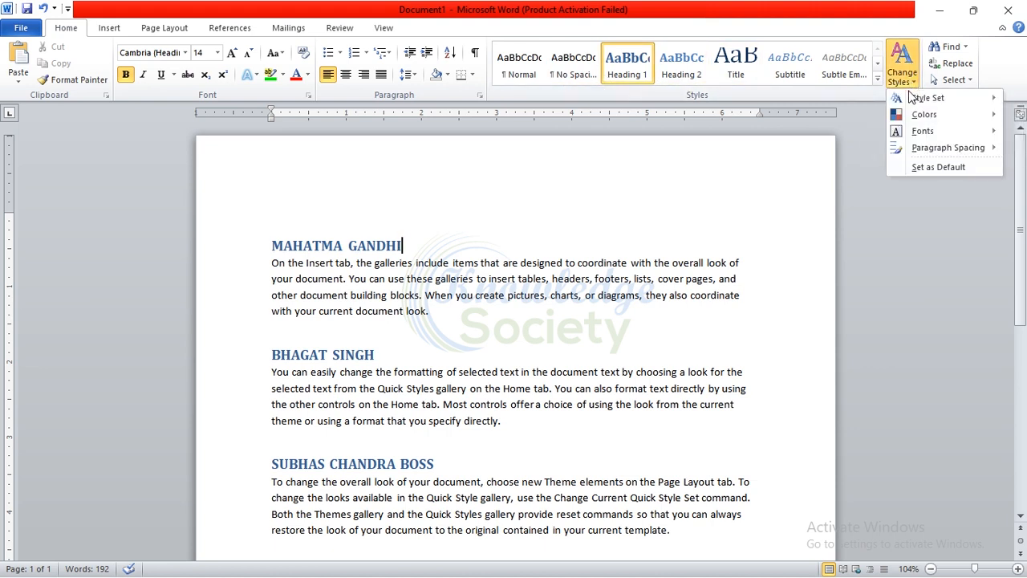
pyautogui.moveTo(928, 100)
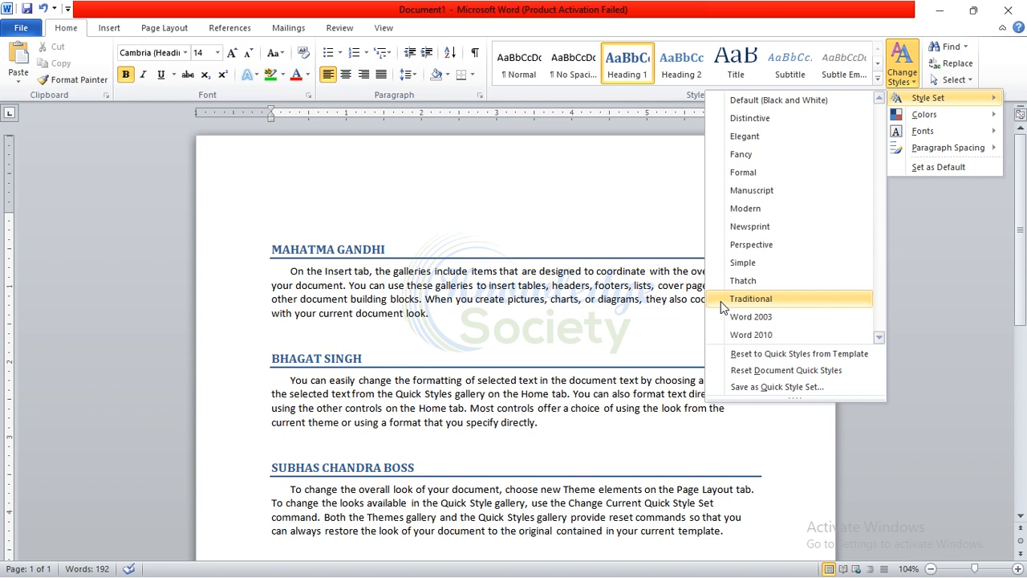
pyautogui.click(721, 301)
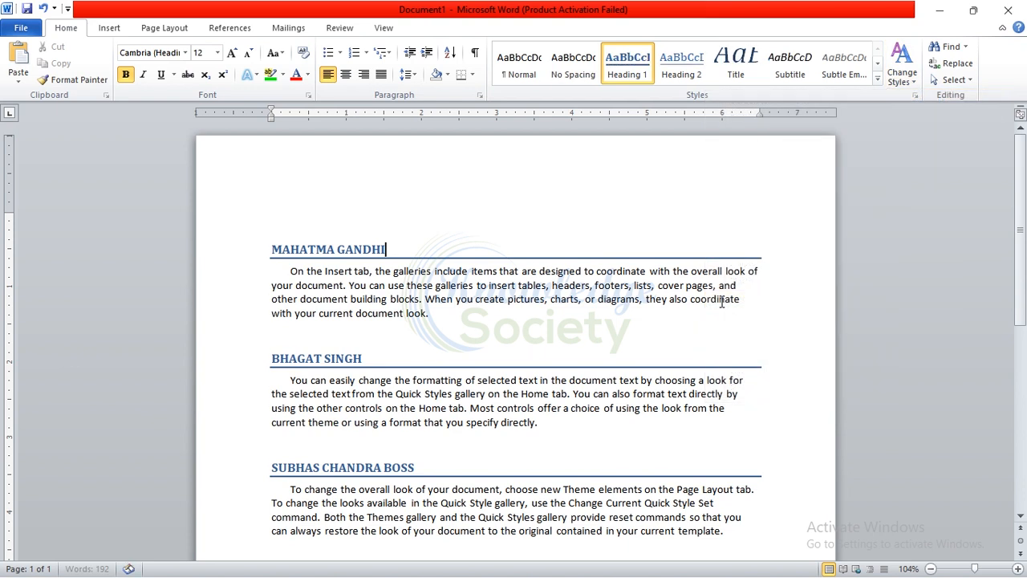
pyautogui.click(911, 82)
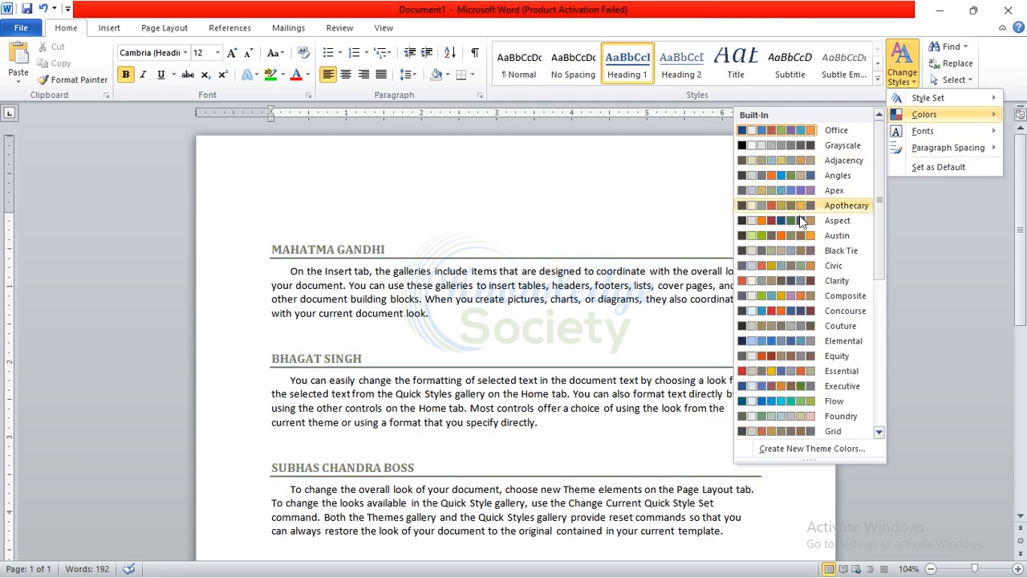
pyautogui.click(764, 356)
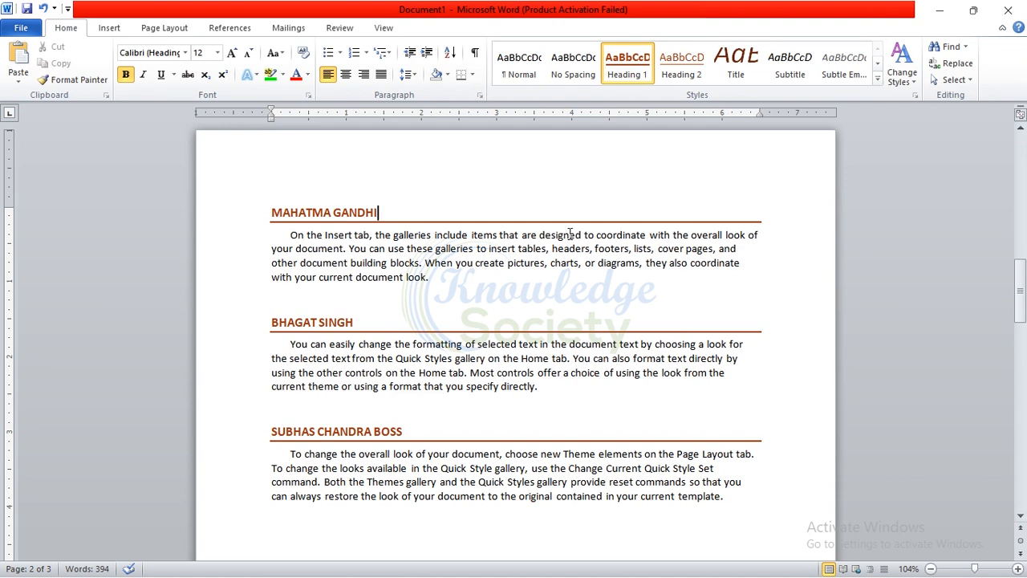
# Modify the Heading 1 style to use the Arial font and the standard Green font color
pyautogui.rightClick(631, 75)
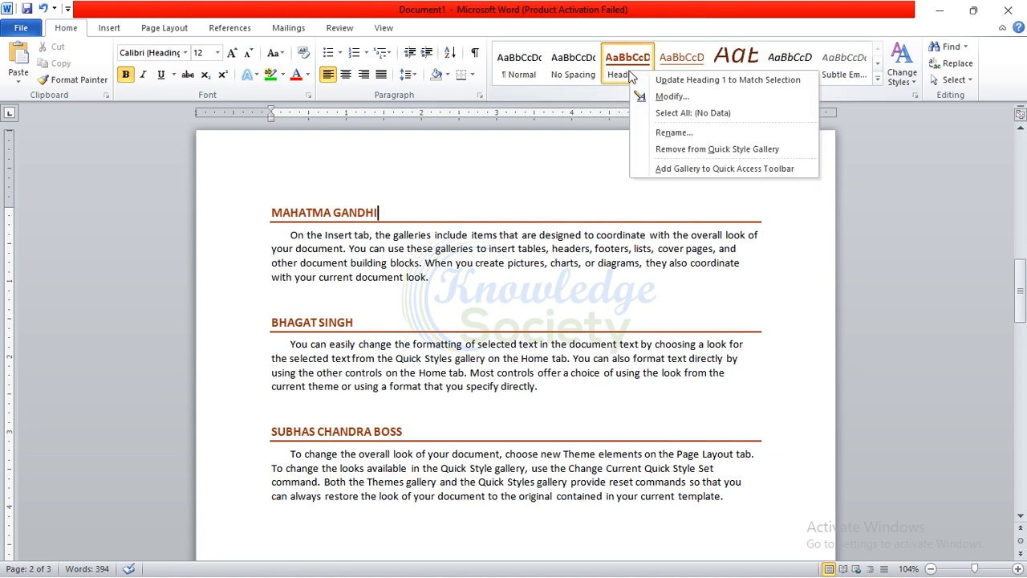
pyautogui.click(678, 97)
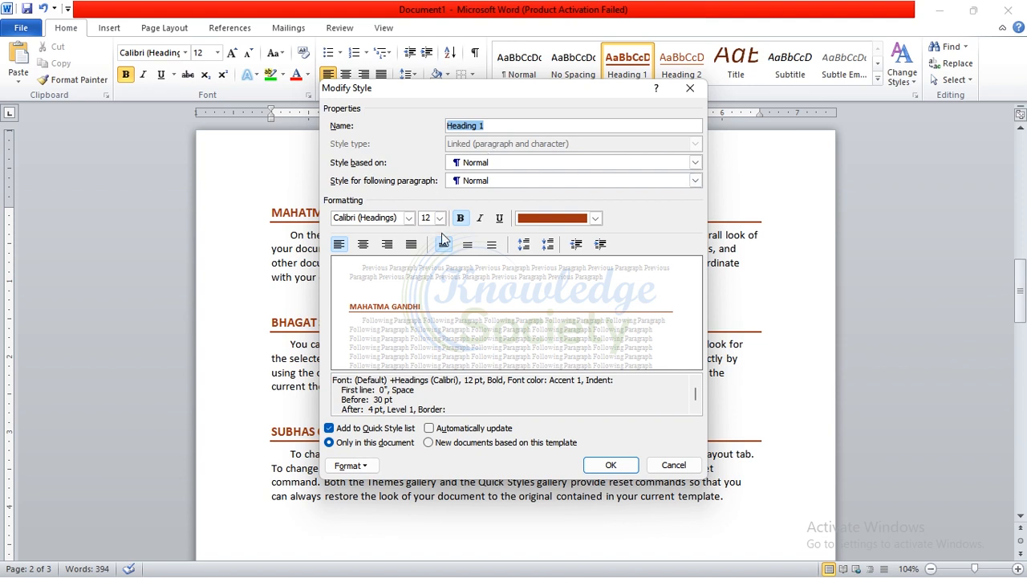
pyautogui.click(408, 218)
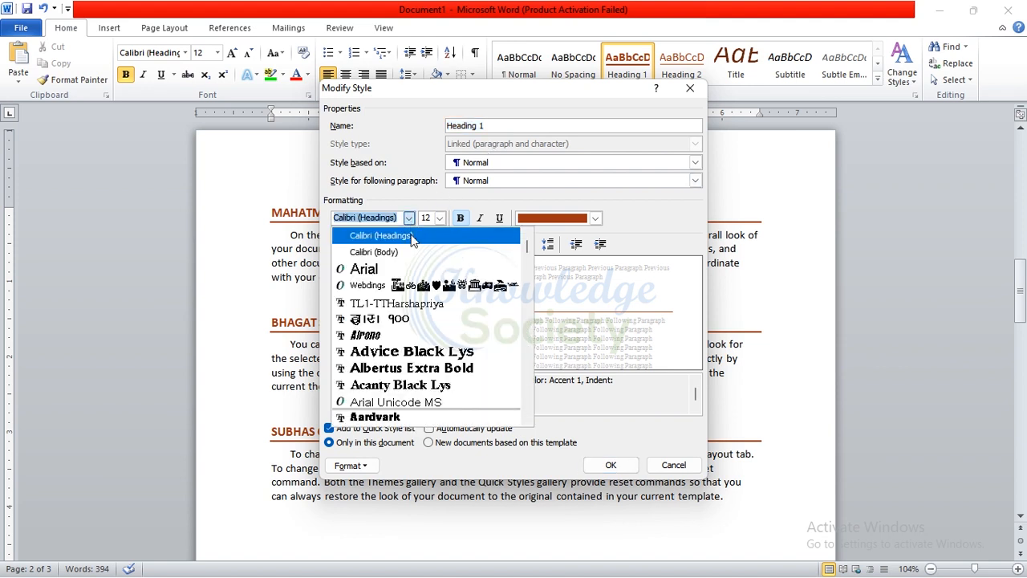
pyautogui.click(368, 269)
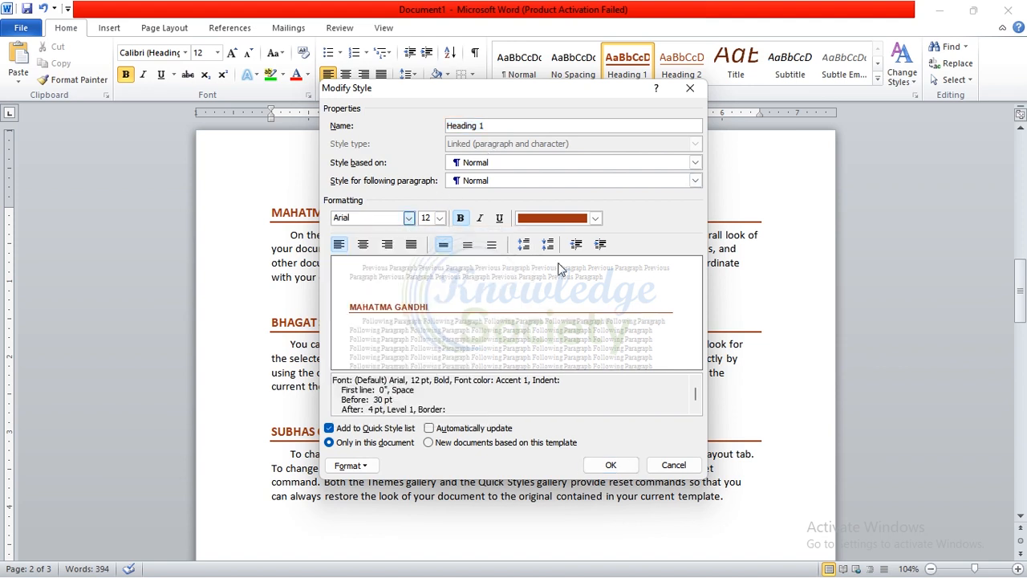
pyautogui.click(597, 218)
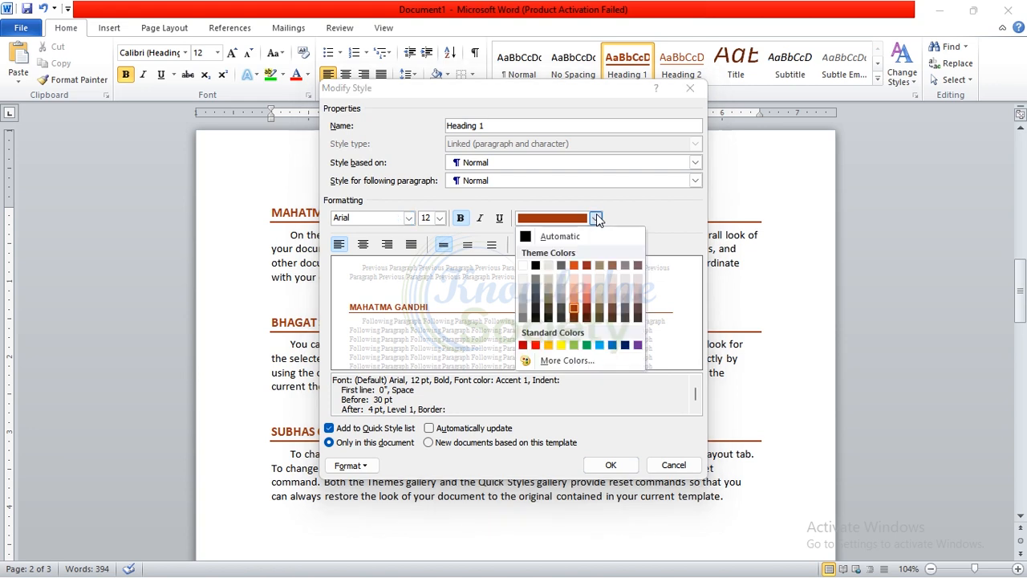
pyautogui.click(586, 345)
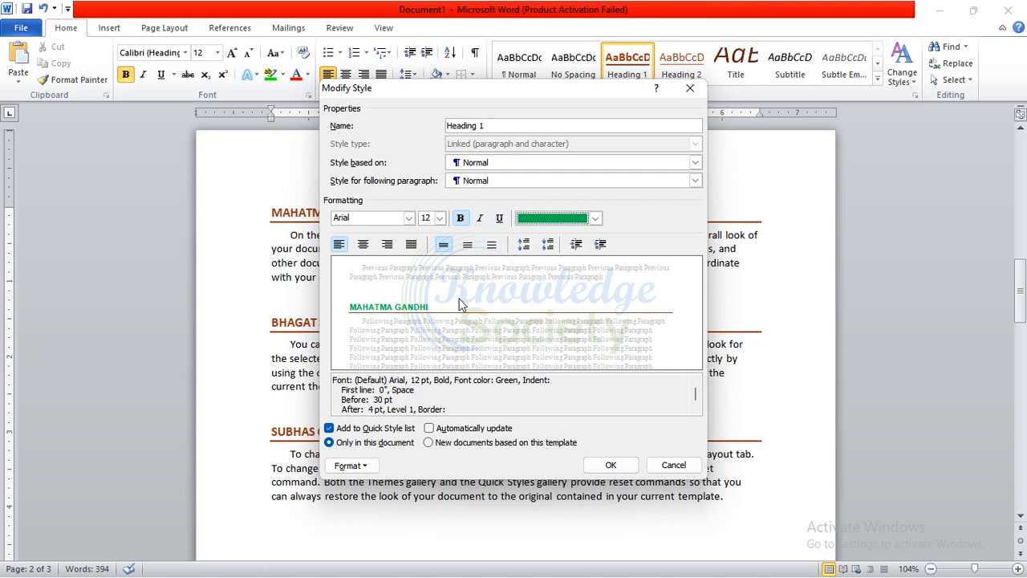
pyautogui.click(612, 465)
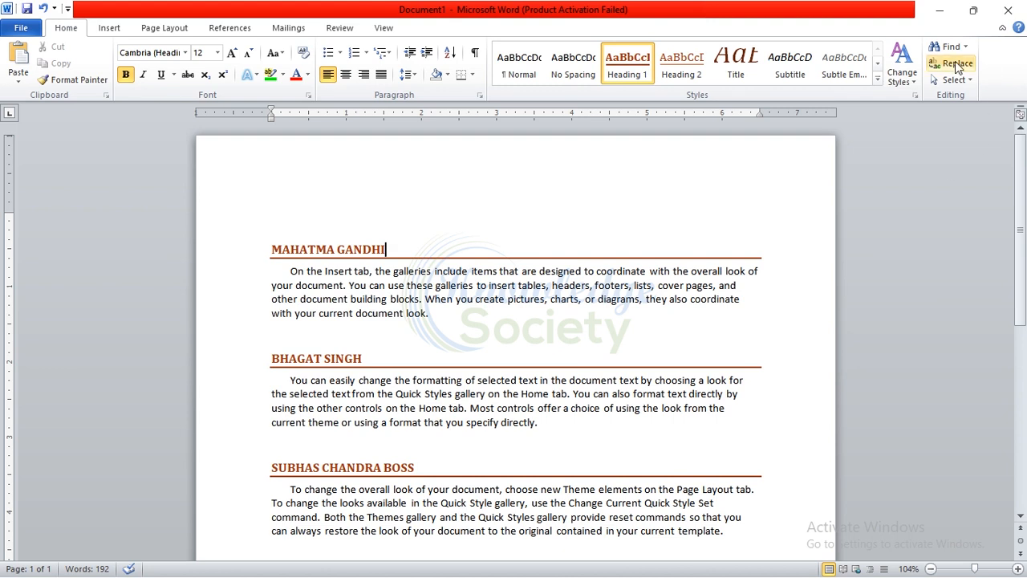
# Change the fonts used by the document's styles to the built-in Composite theme fonts
pyautogui.click(902, 68)
pyautogui.moveTo(941, 136)
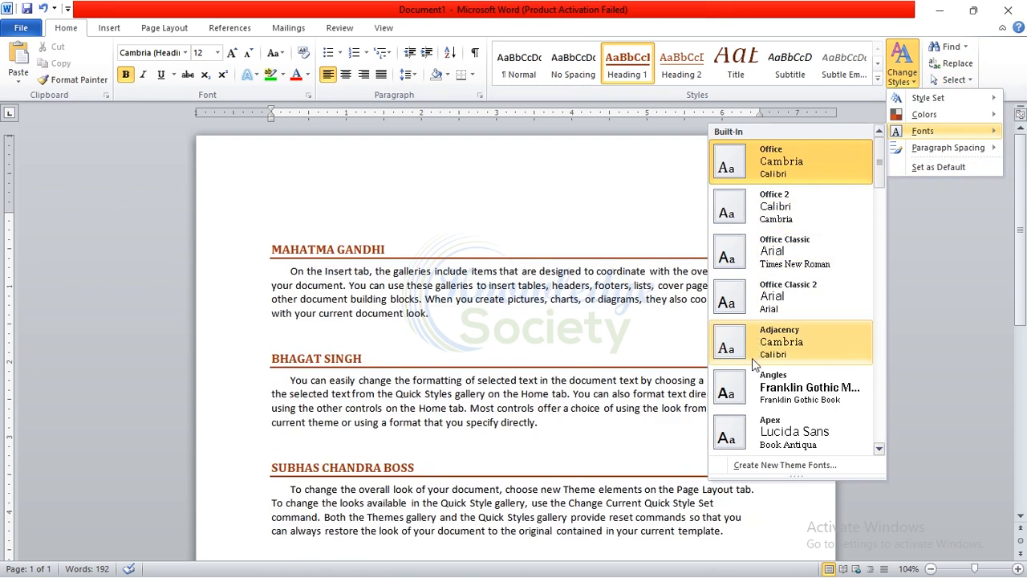
pyautogui.scroll(-3, 882, 450)
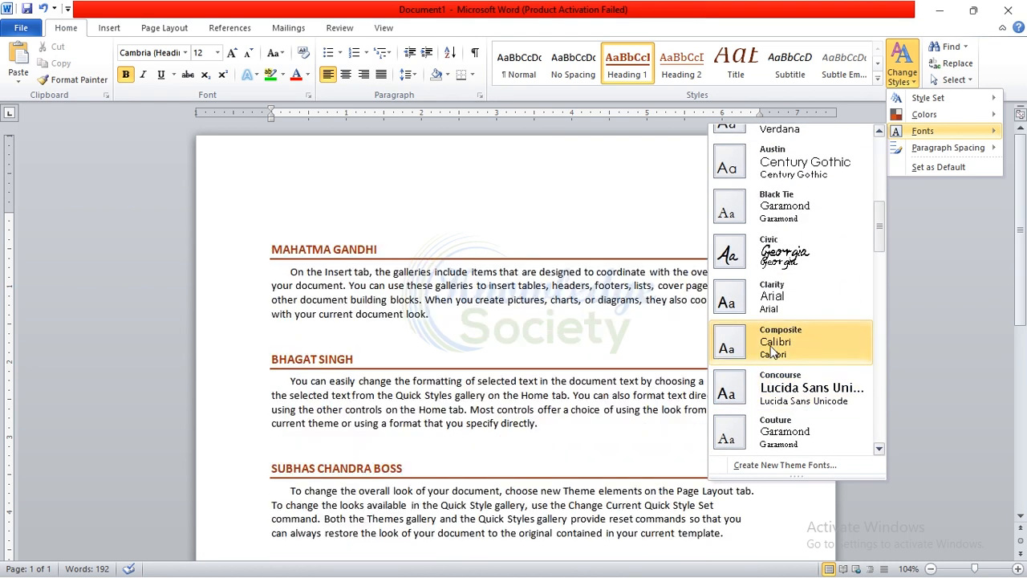
pyautogui.click(771, 359)
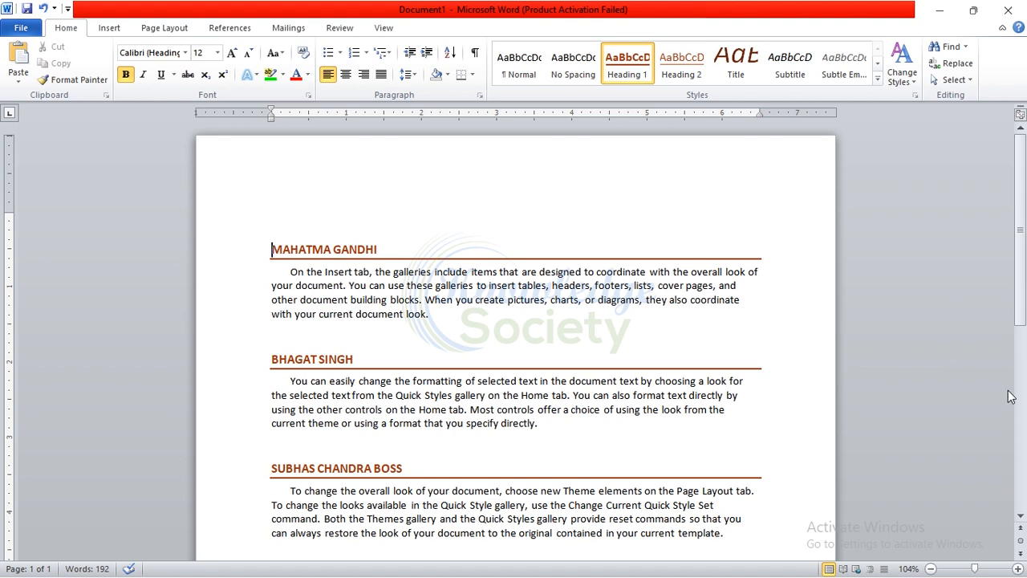
# Switch to the browser to view the sample résumé and the book's table of contents, and return to the Word document
pyautogui.hotkey('alt', 'Tab')
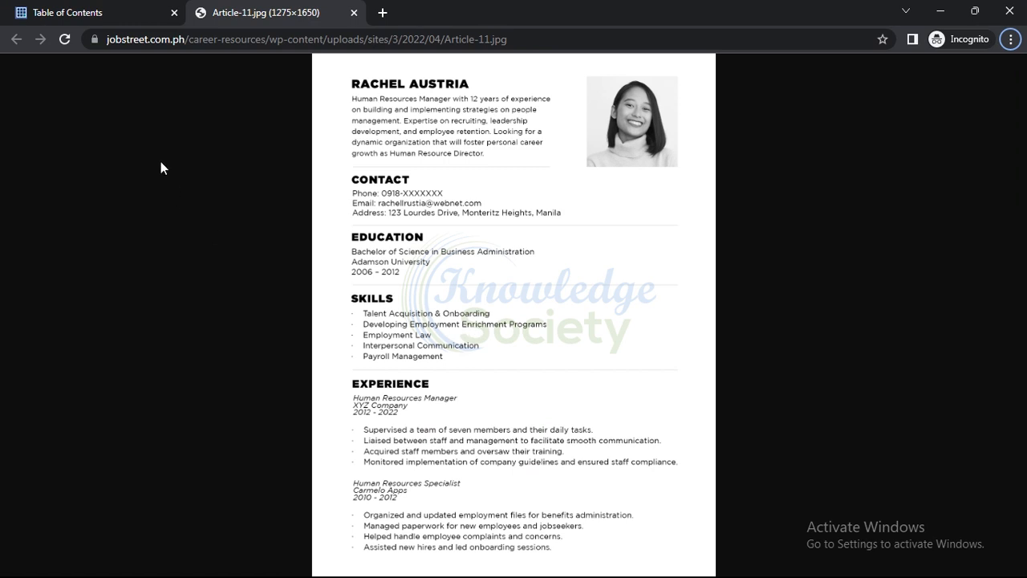
pyautogui.click(98, 12)
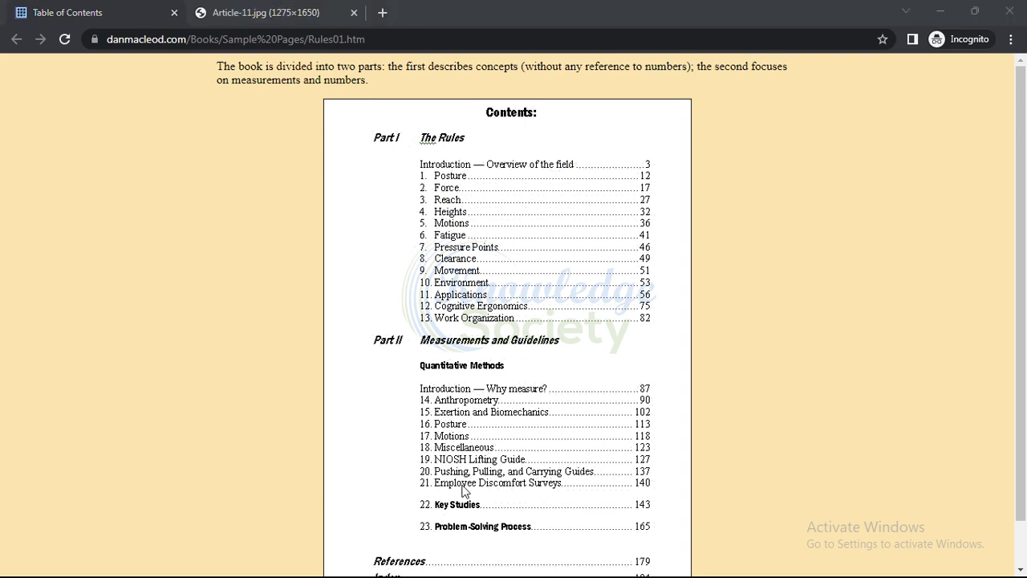
pyautogui.hotkey('alt', 'Tab')
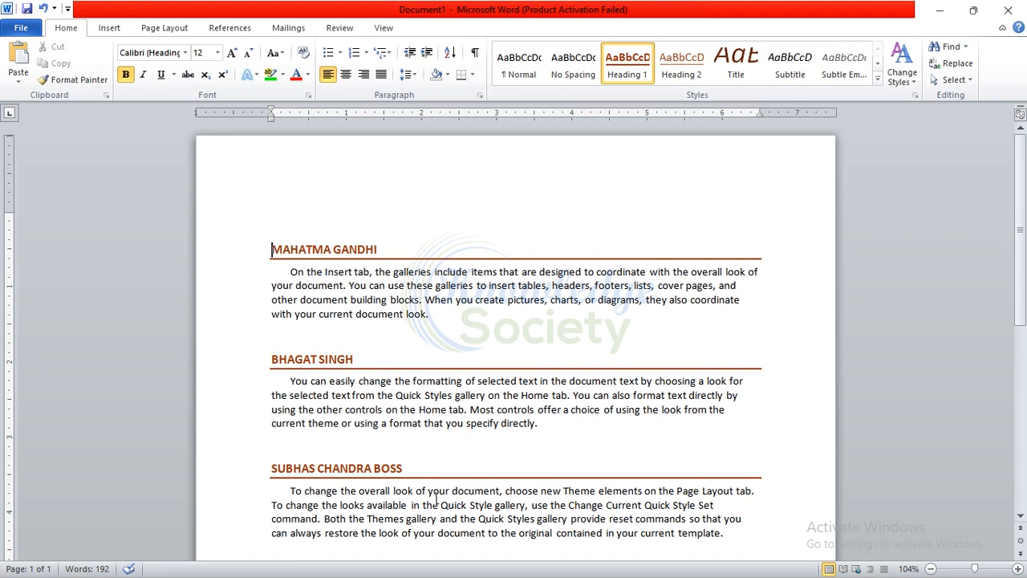
# Place the insertion point at the very beginning of the heading "MAHATMA GANDHI" on the first page
pyautogui.scroll(-4, 447, 489)
pyautogui.scroll(3, 448, 486)
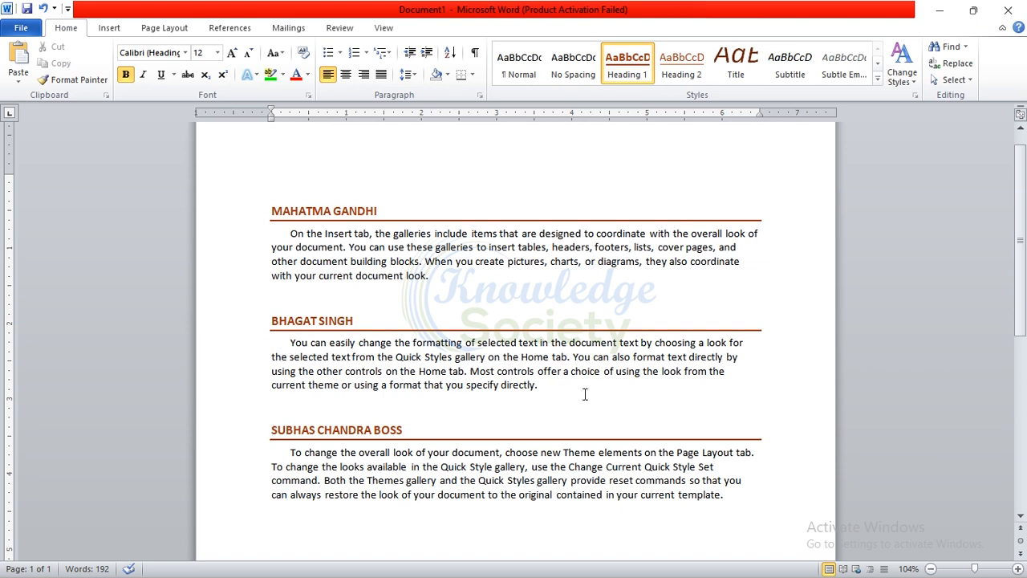
pyautogui.click(281, 205)
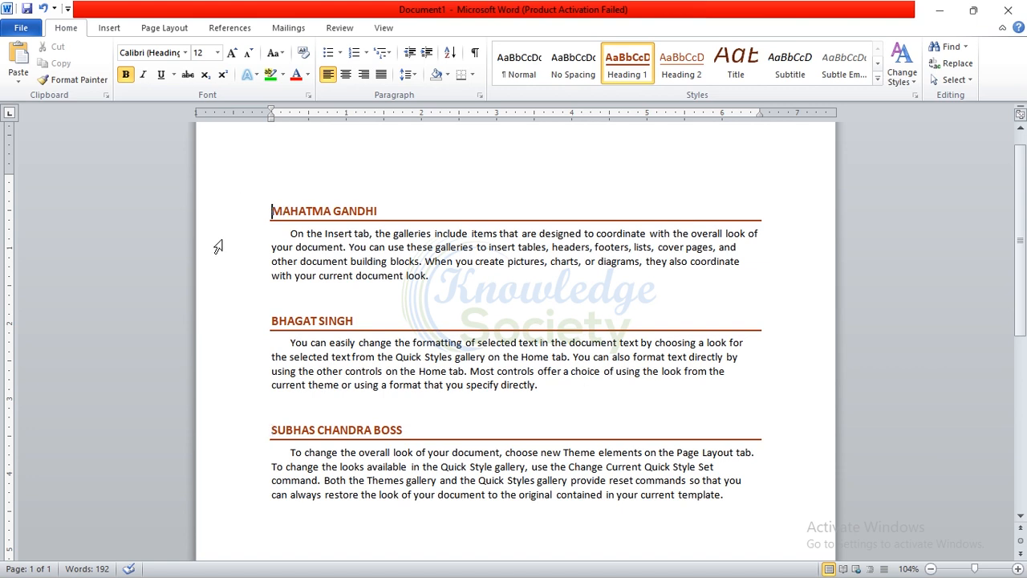